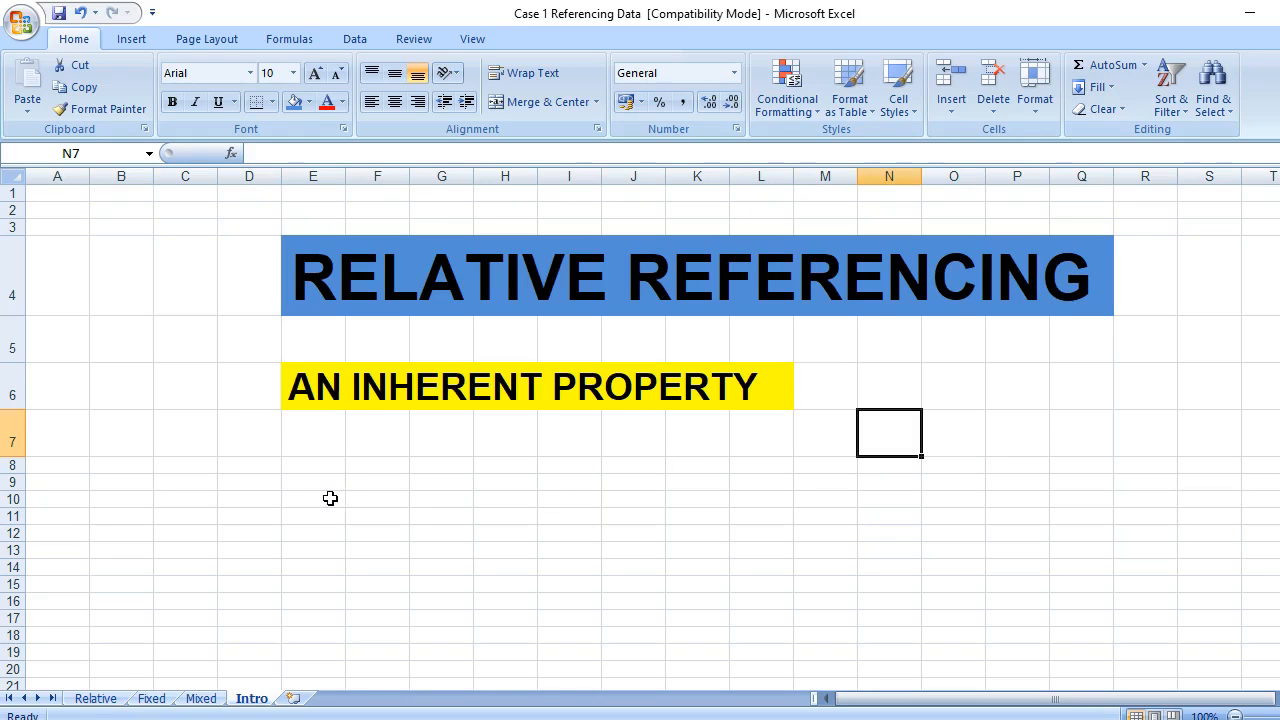
- On the Relative sheet, enter the formula +C3*D3 in the TV's Value cell E3 and fill it down to E7
click(104, 699)
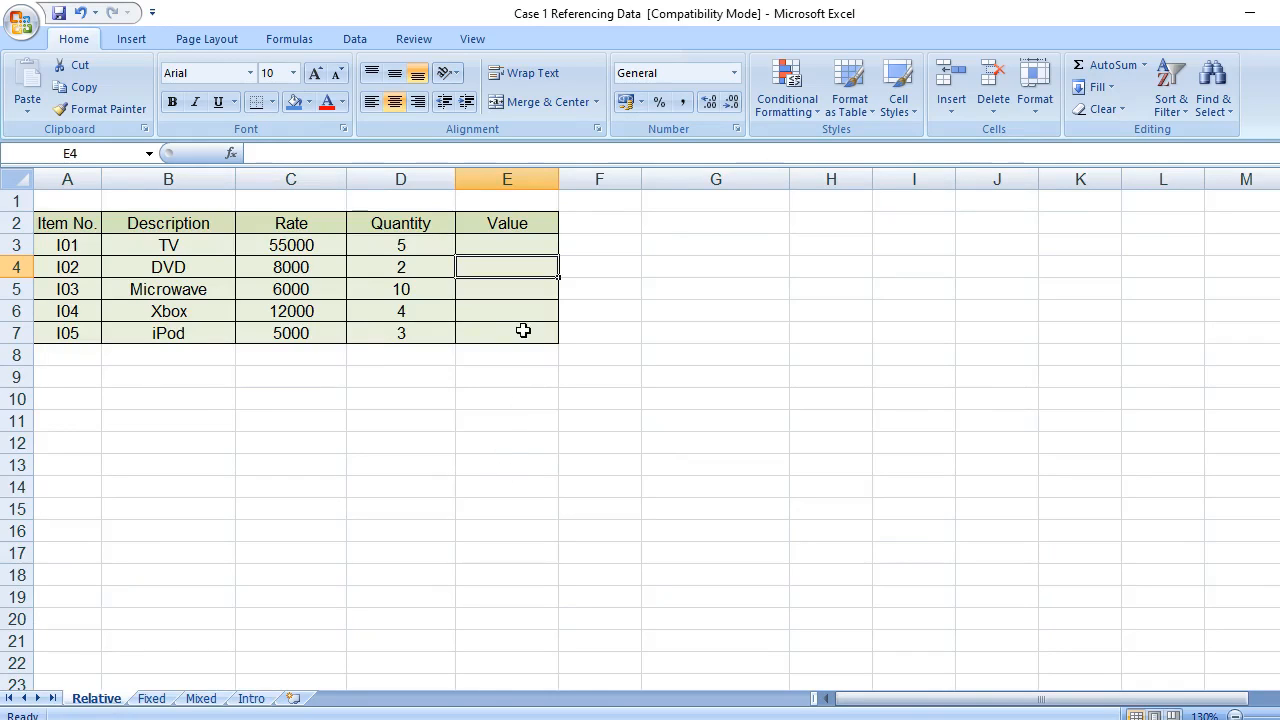
click(497, 248)
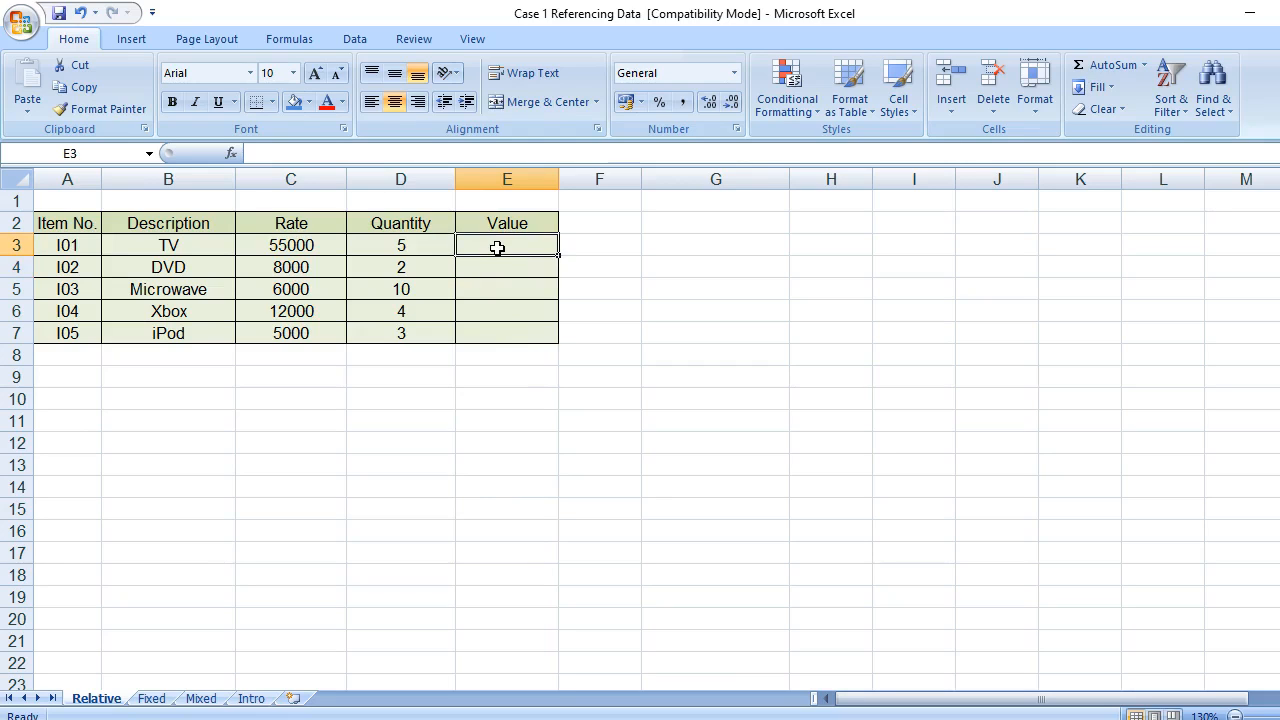
text(+)
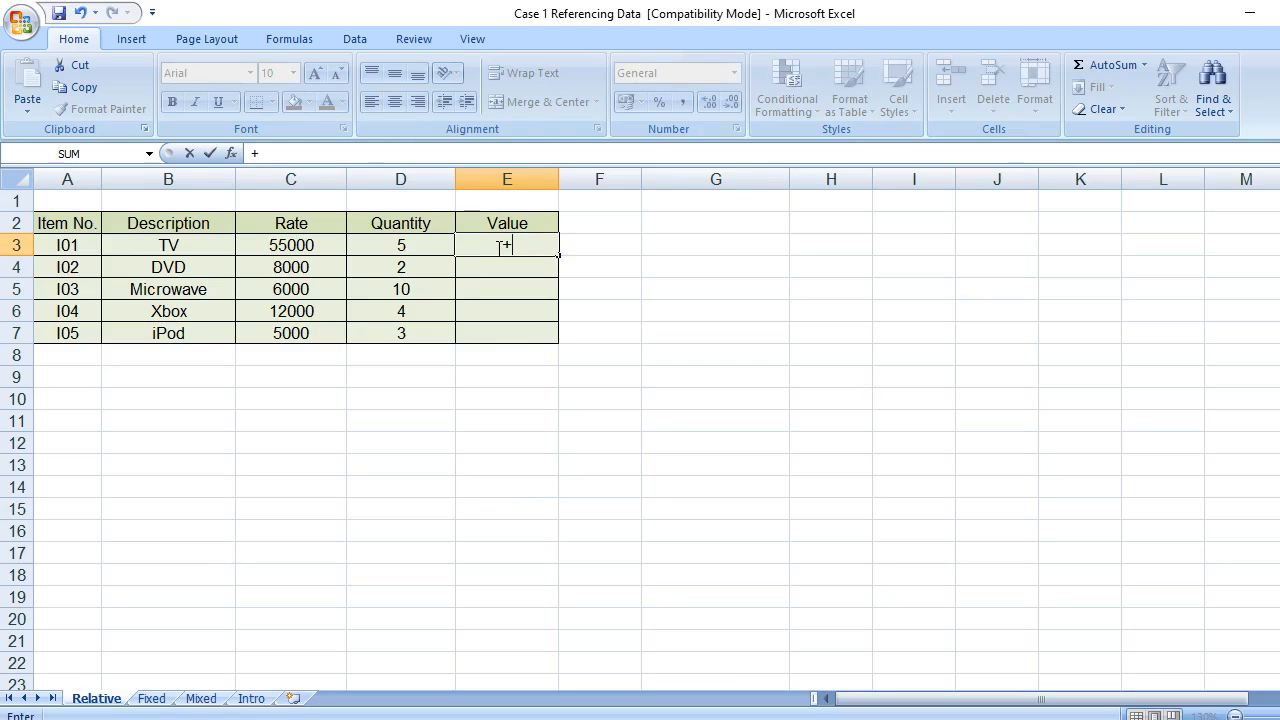
click(300, 247)
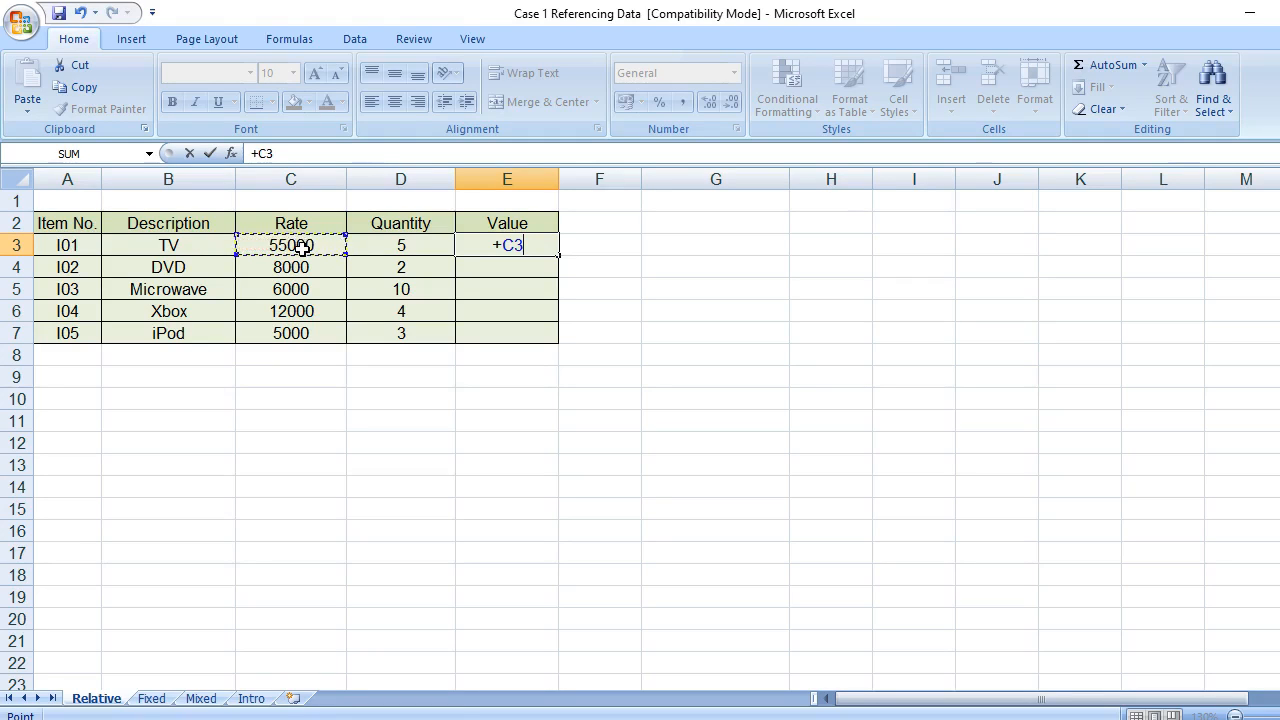
text(*)
click(396, 246)
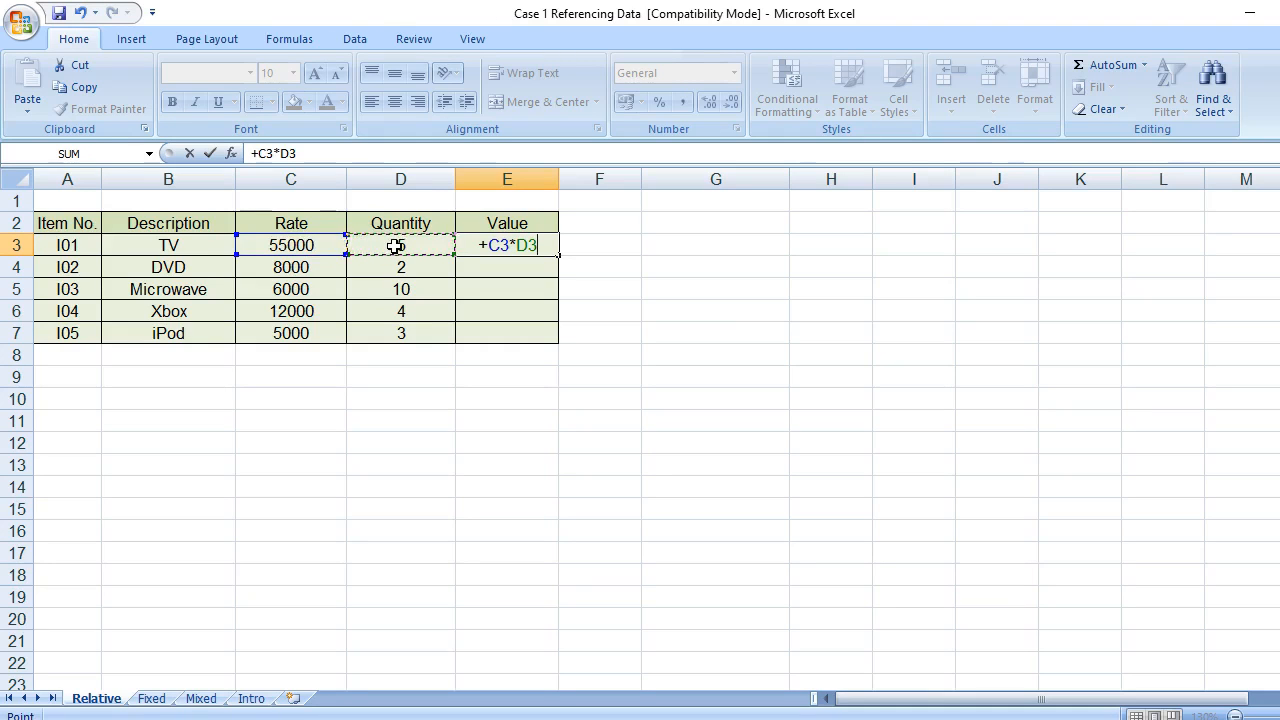
key(Return)
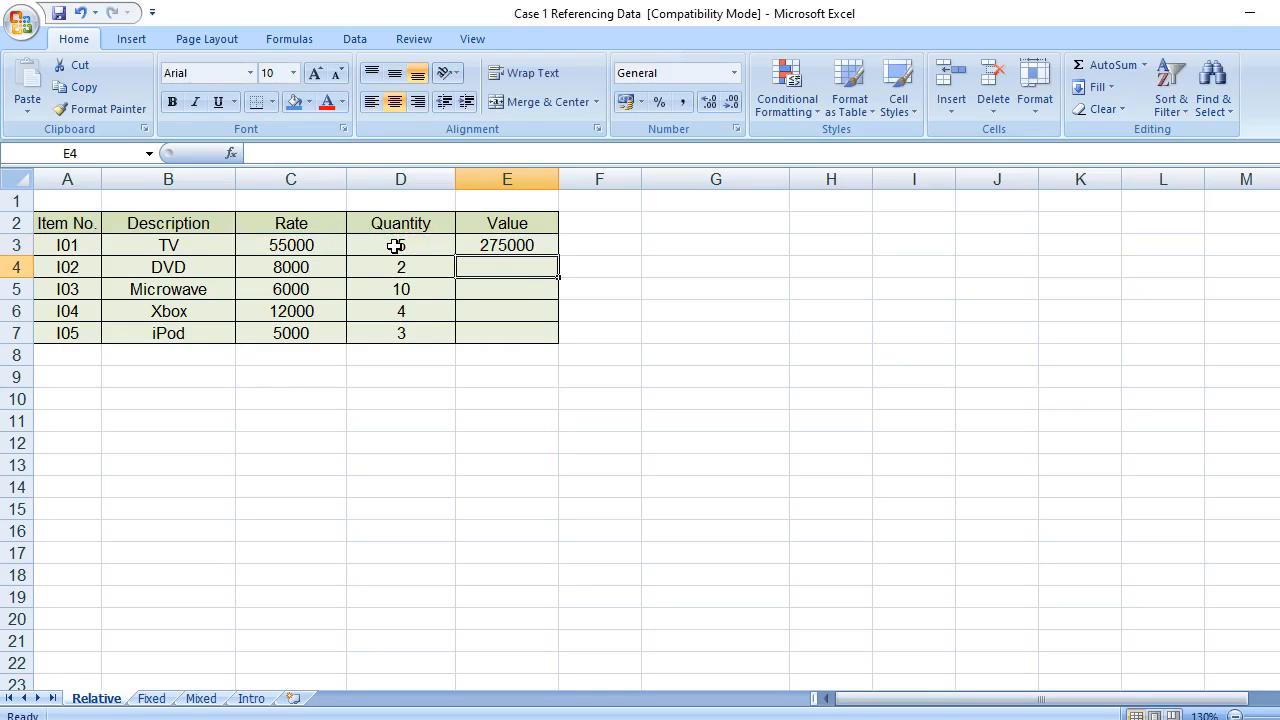
click(490, 248)
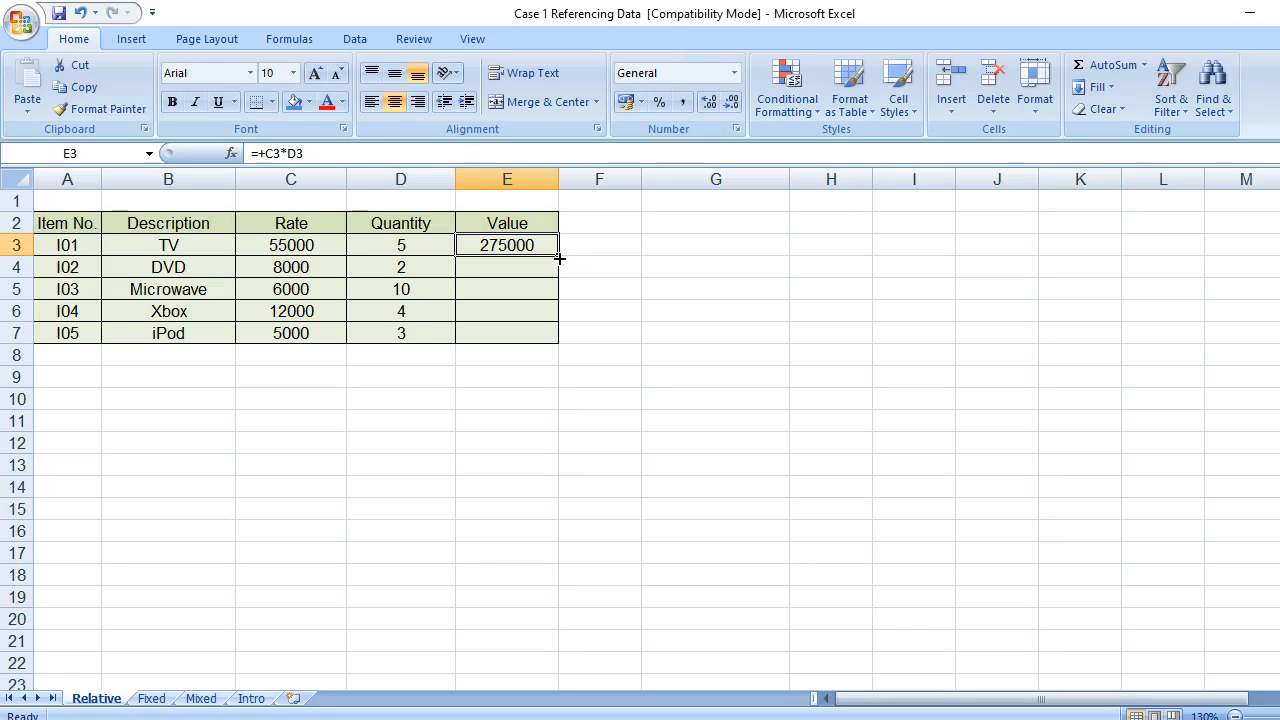
drag(560, 258, 539, 337)
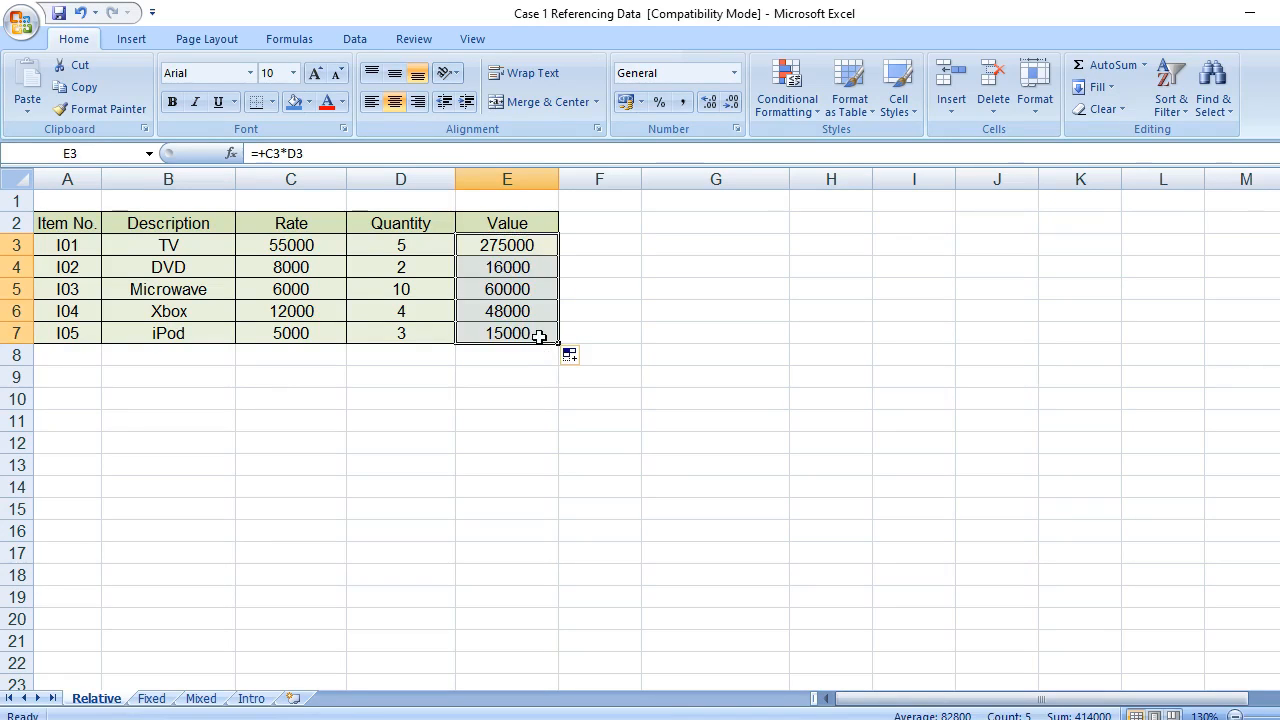
- Examine how the cell references change in the copied Value formulas from E3 to E7
click(504, 265)
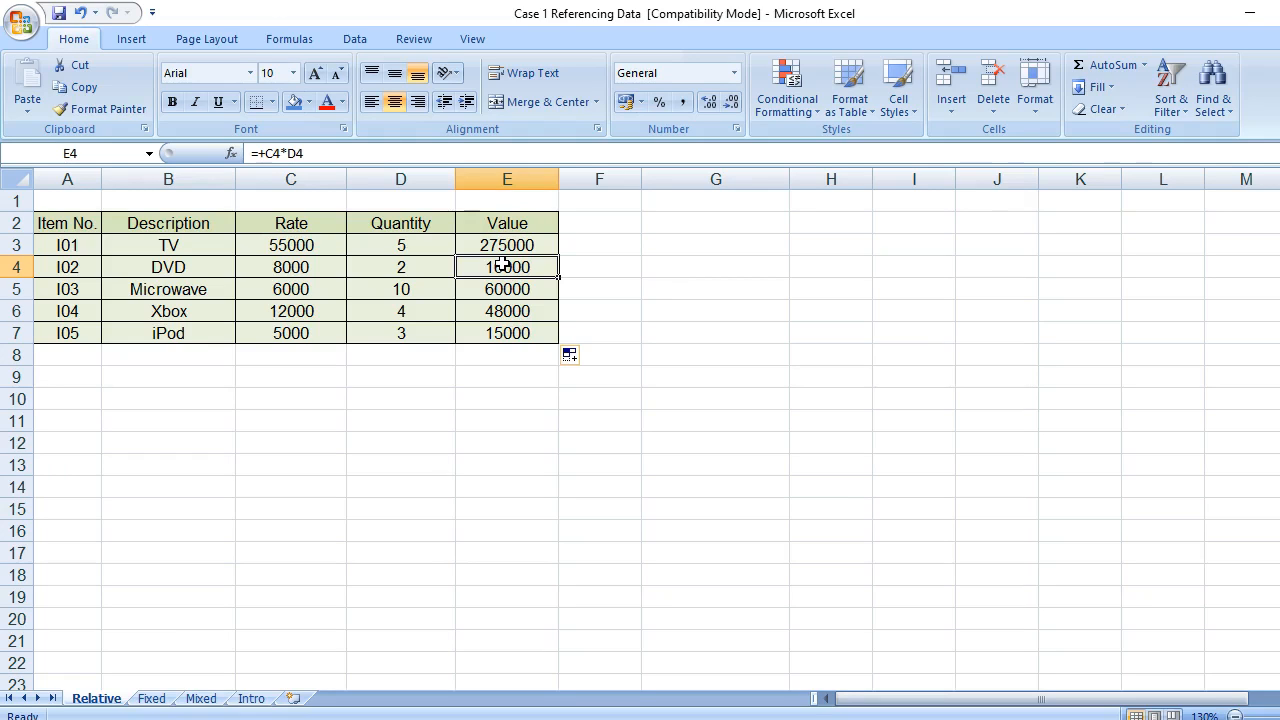
click(505, 291)
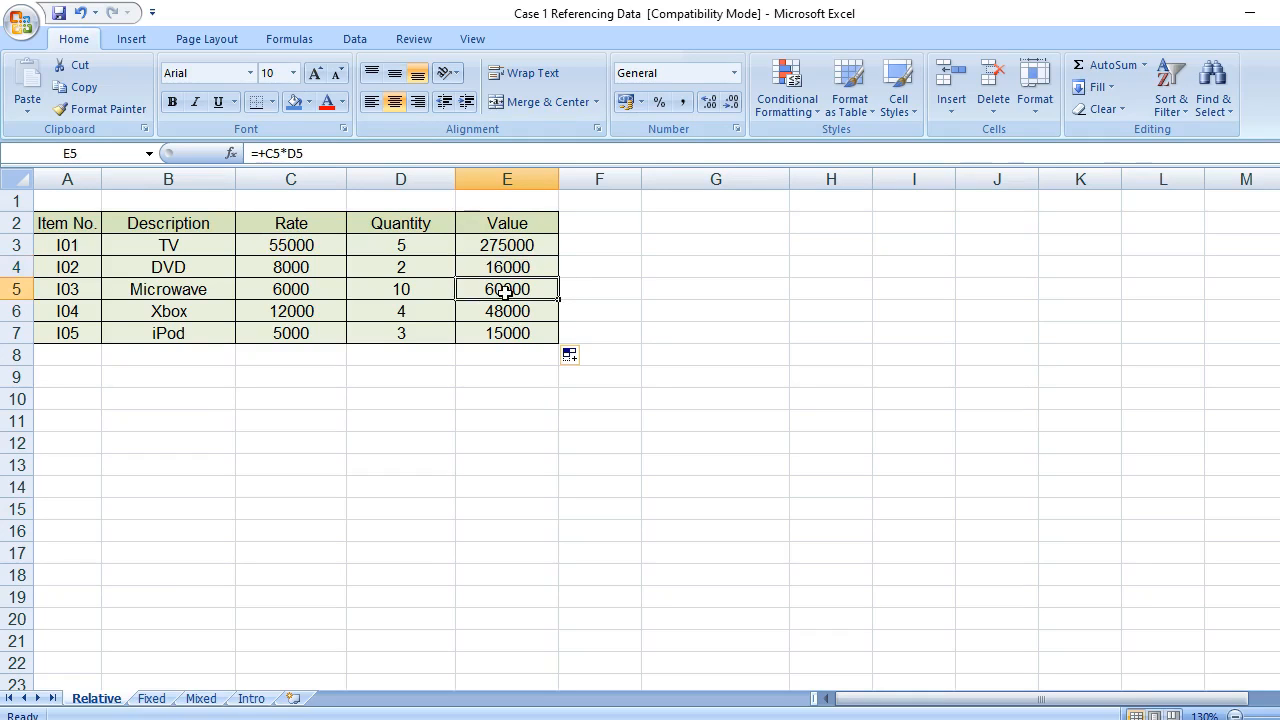
key(Up)
key(Up)
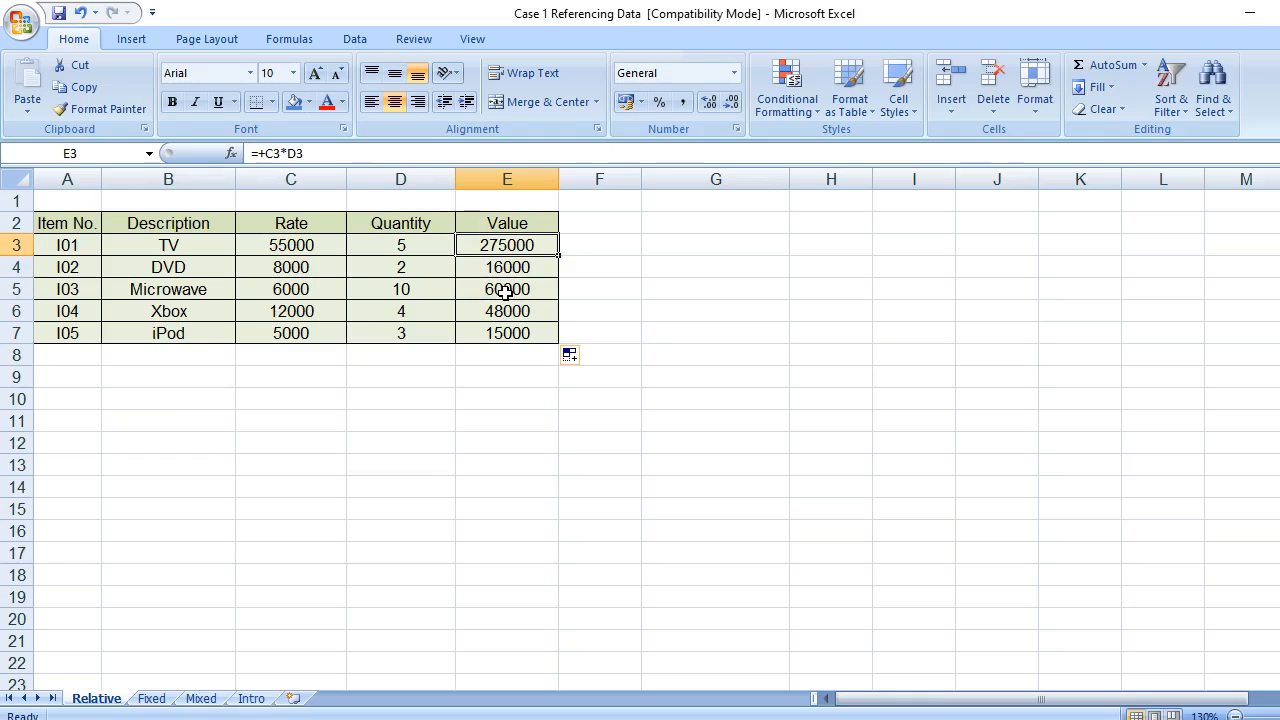
key(Down)
key(Up)
key(Down)
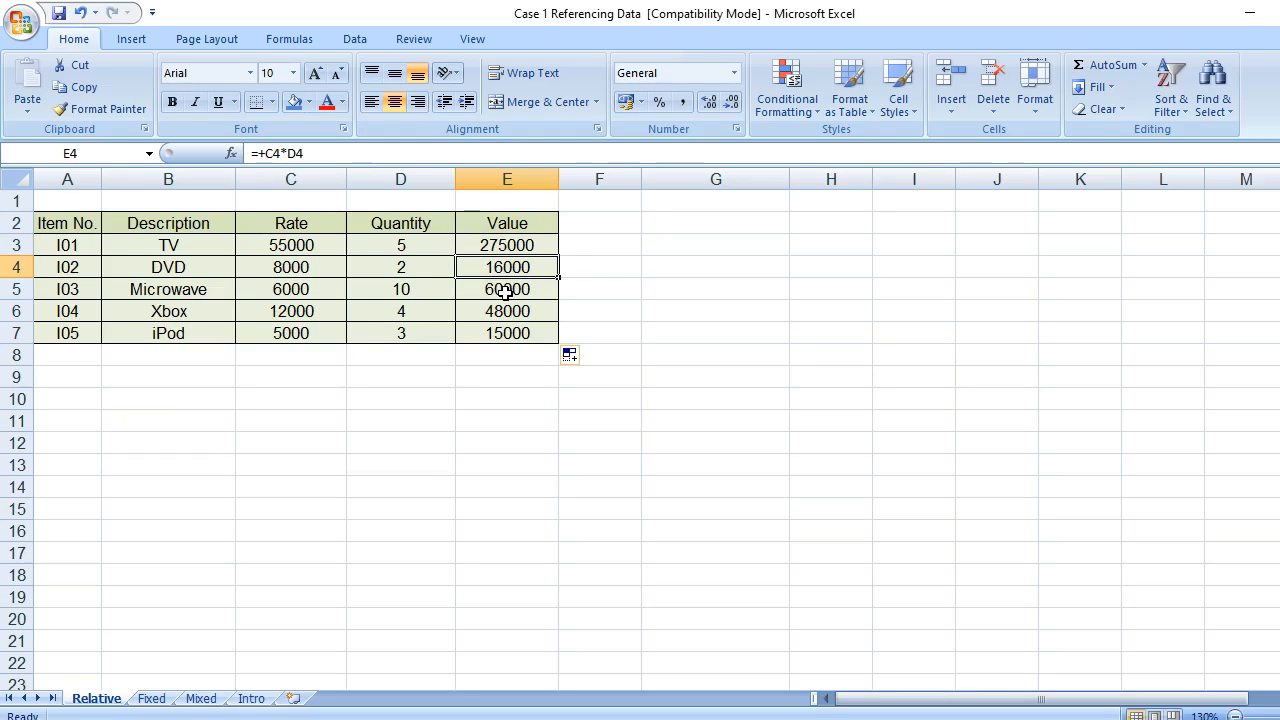
key(Down)
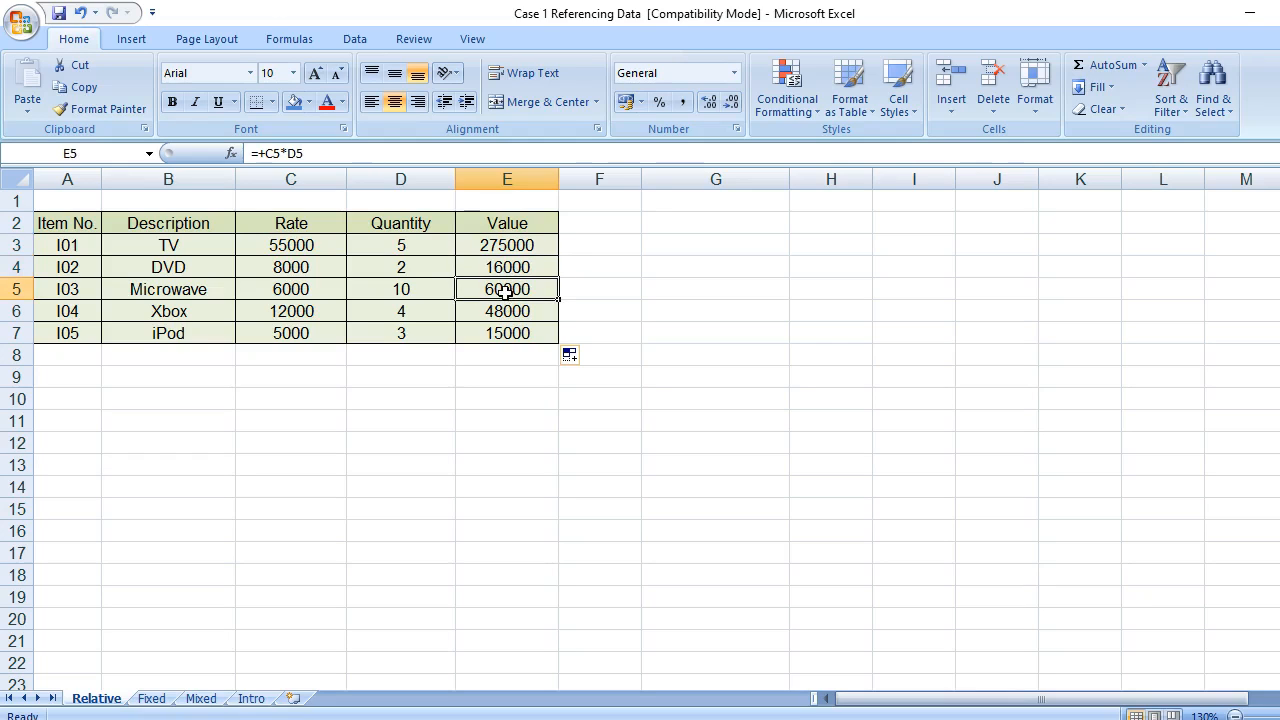
key(Down)
key(Down)
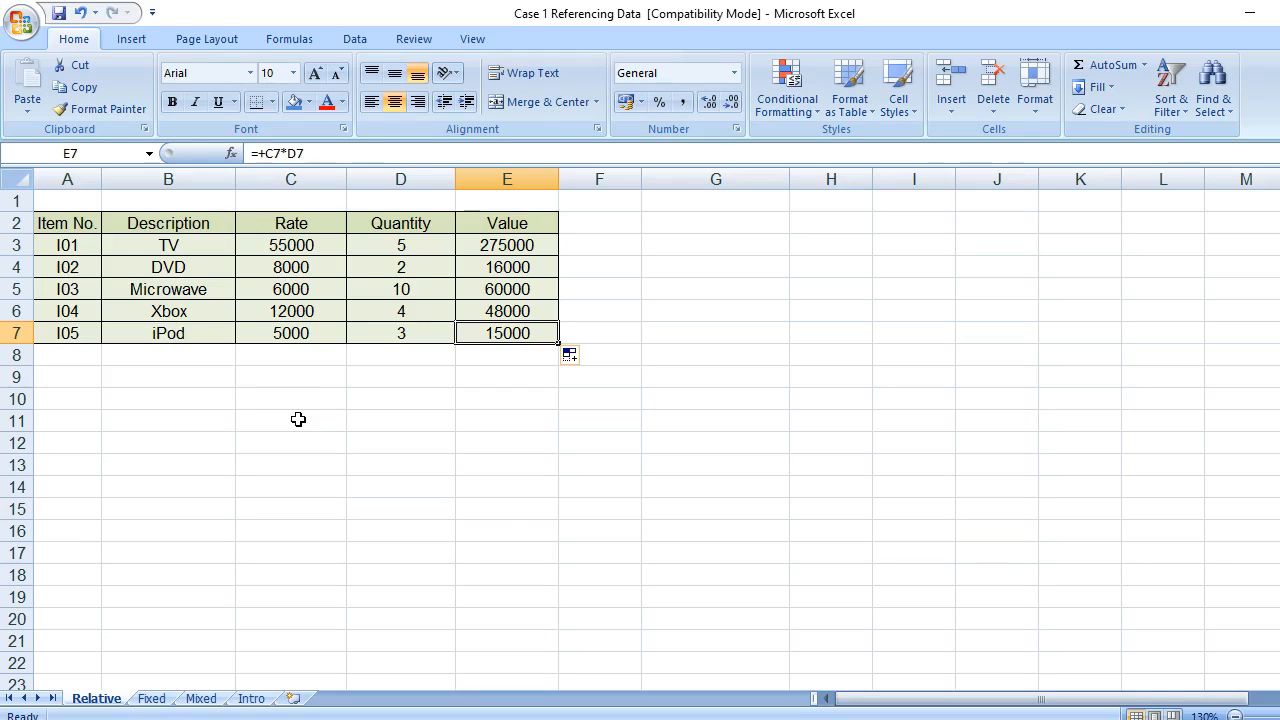
- On the Fixed sheet, enter the formula +E3*B11 in the TV's Discount cell F3 and fill it down to F7
click(155, 700)
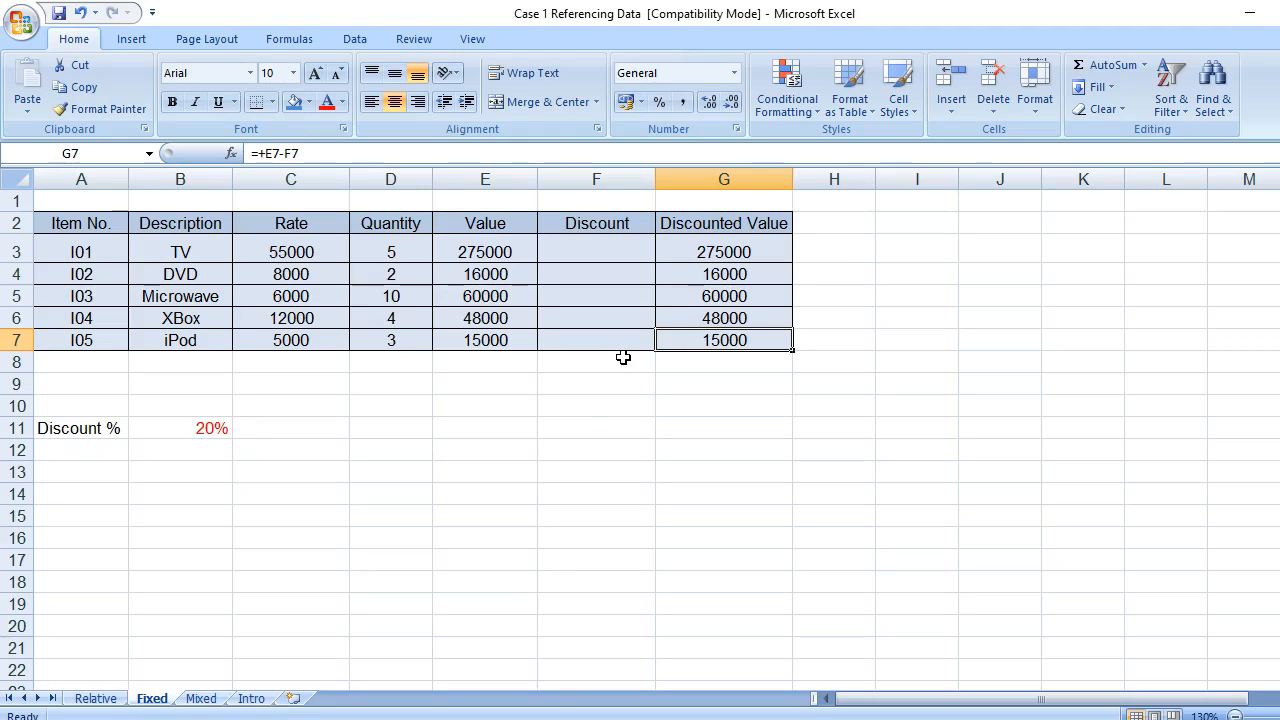
click(596, 254)
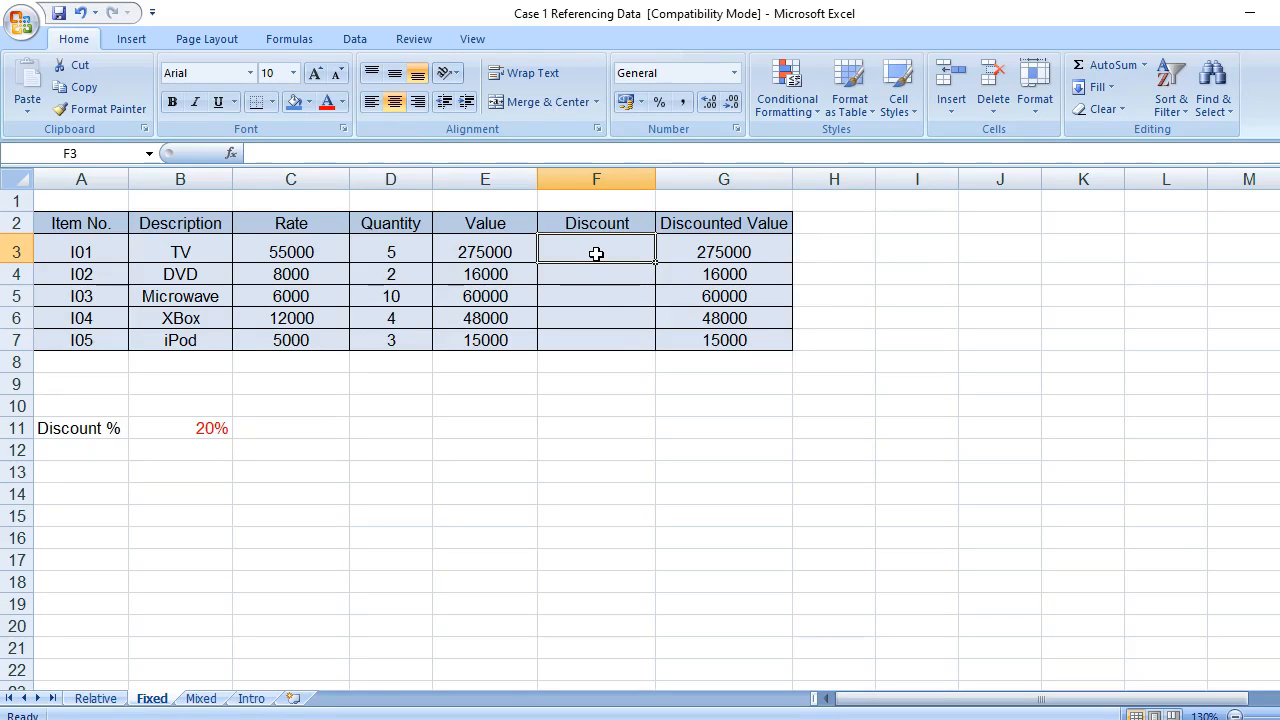
click(185, 433)
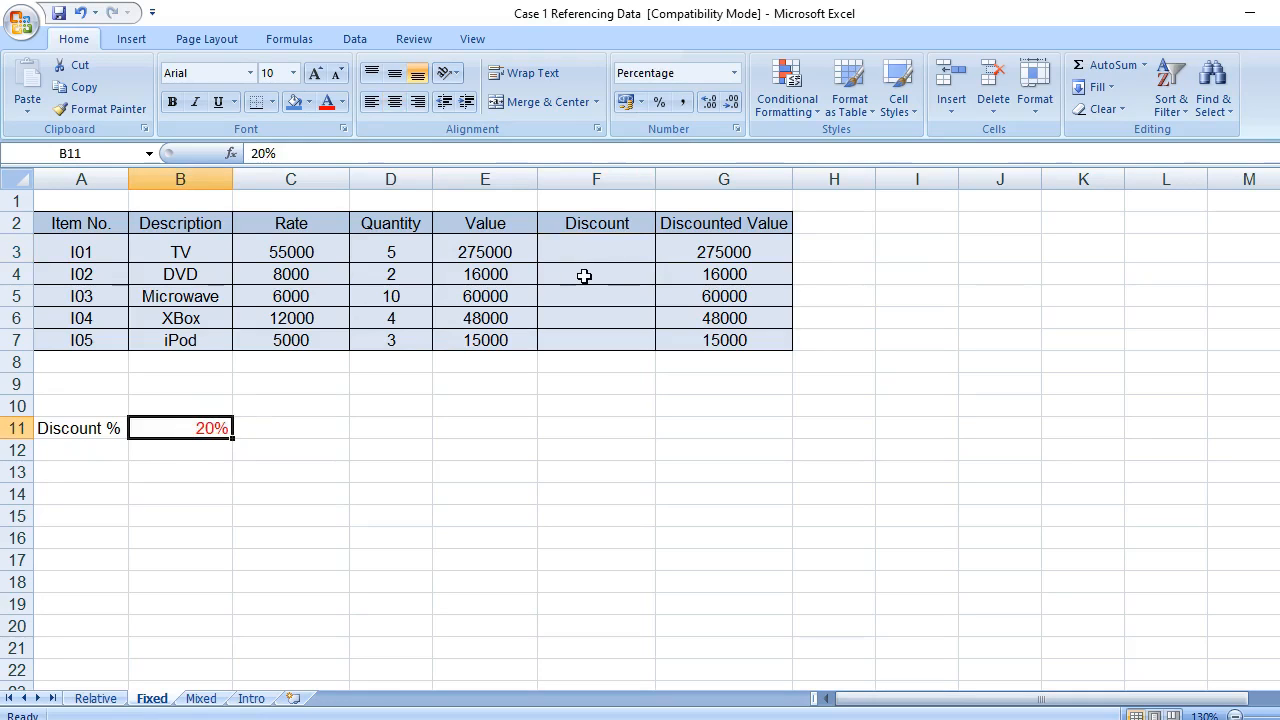
click(616, 245)
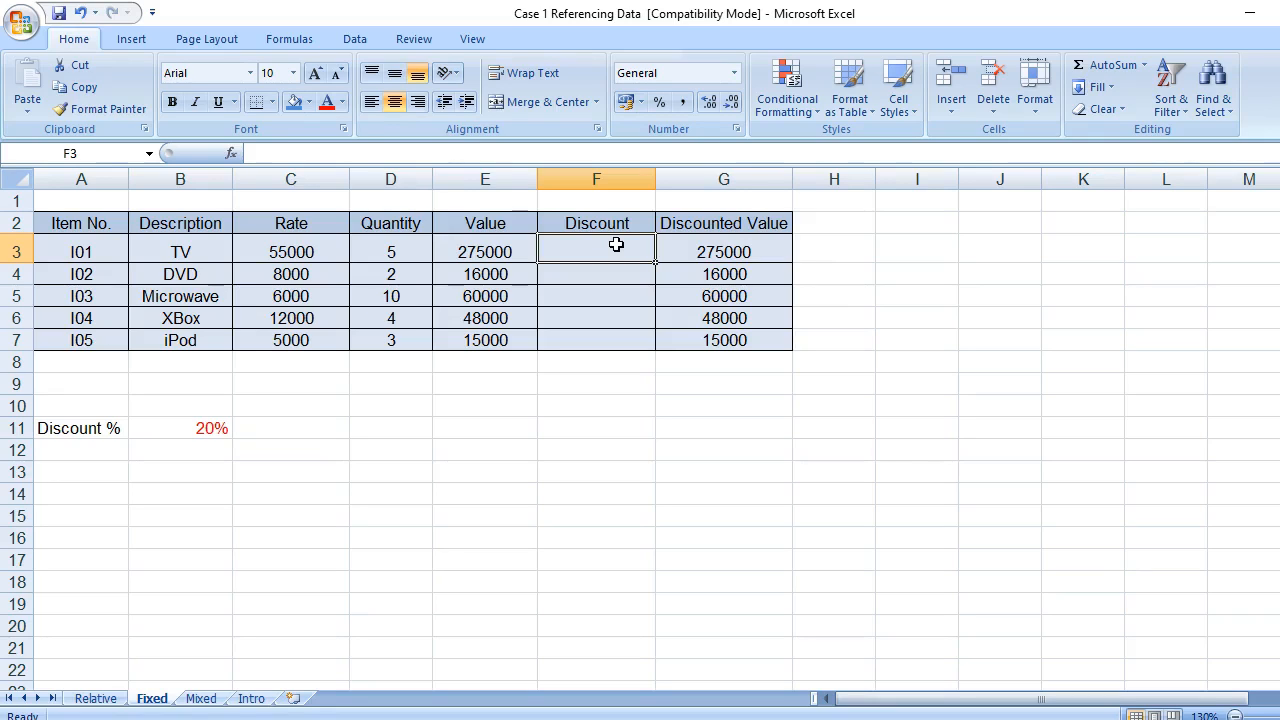
text(+)
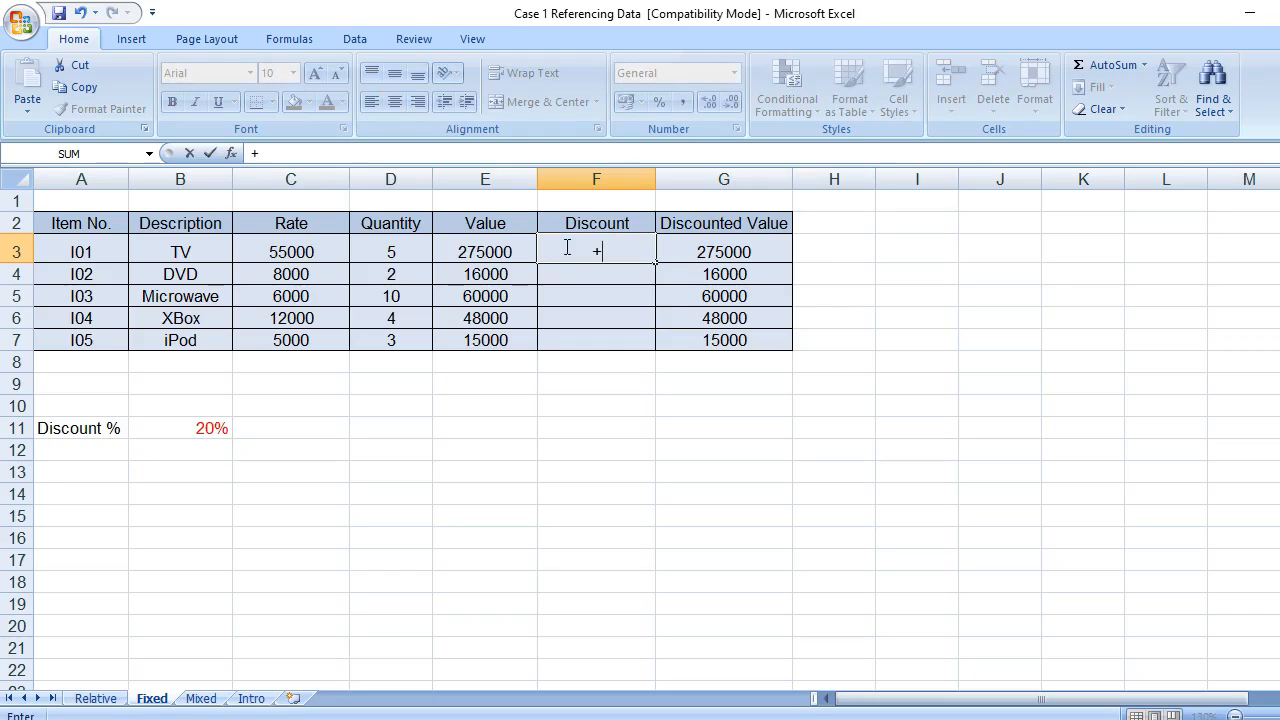
click(495, 251)
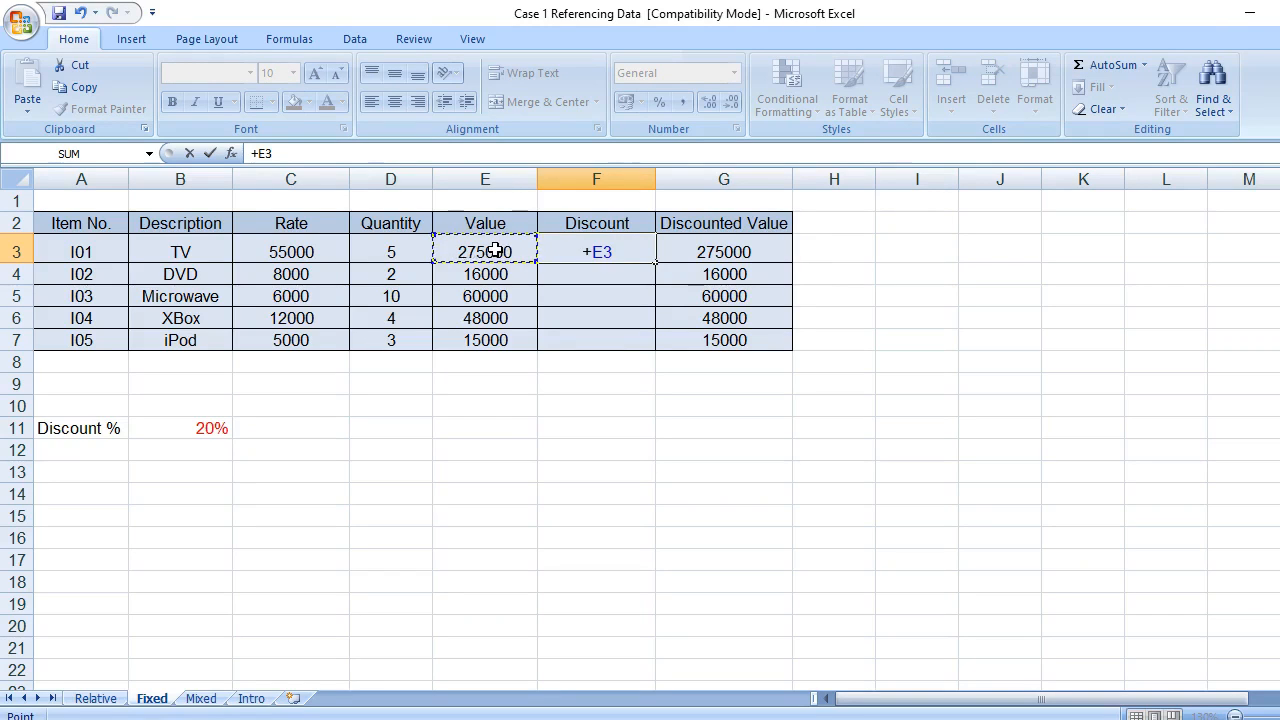
text(*)
click(205, 427)
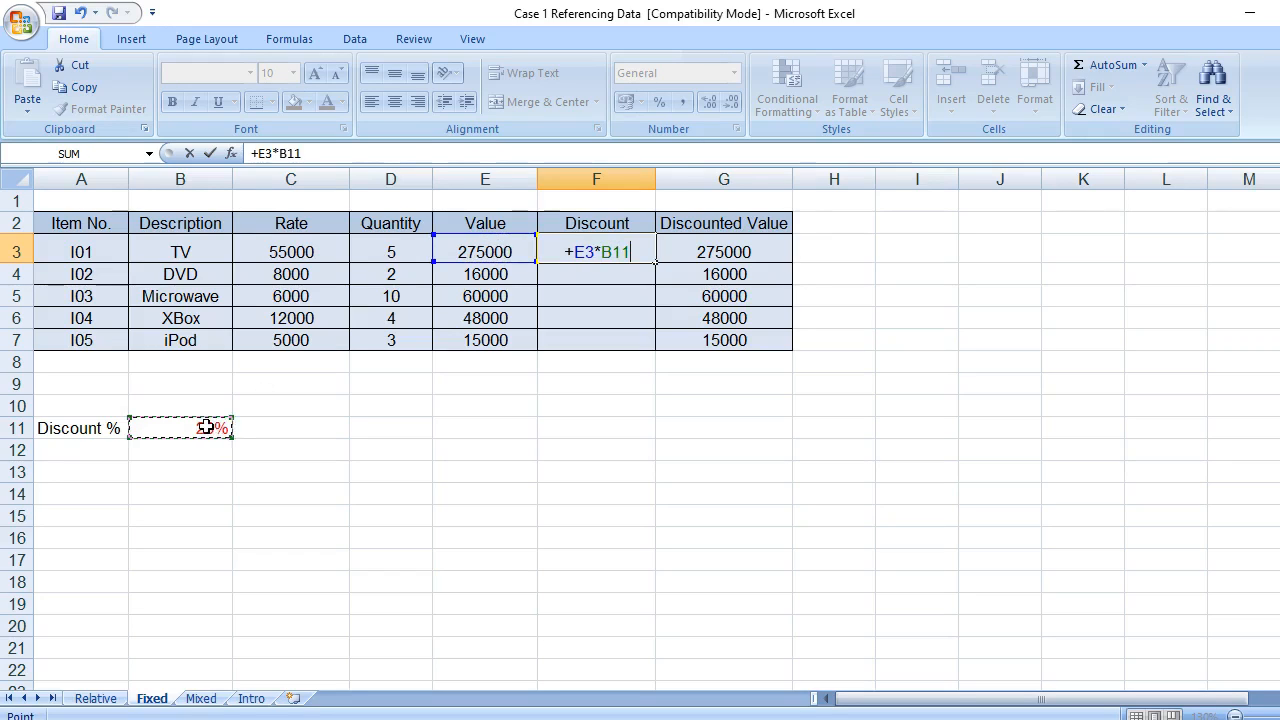
key(Return)
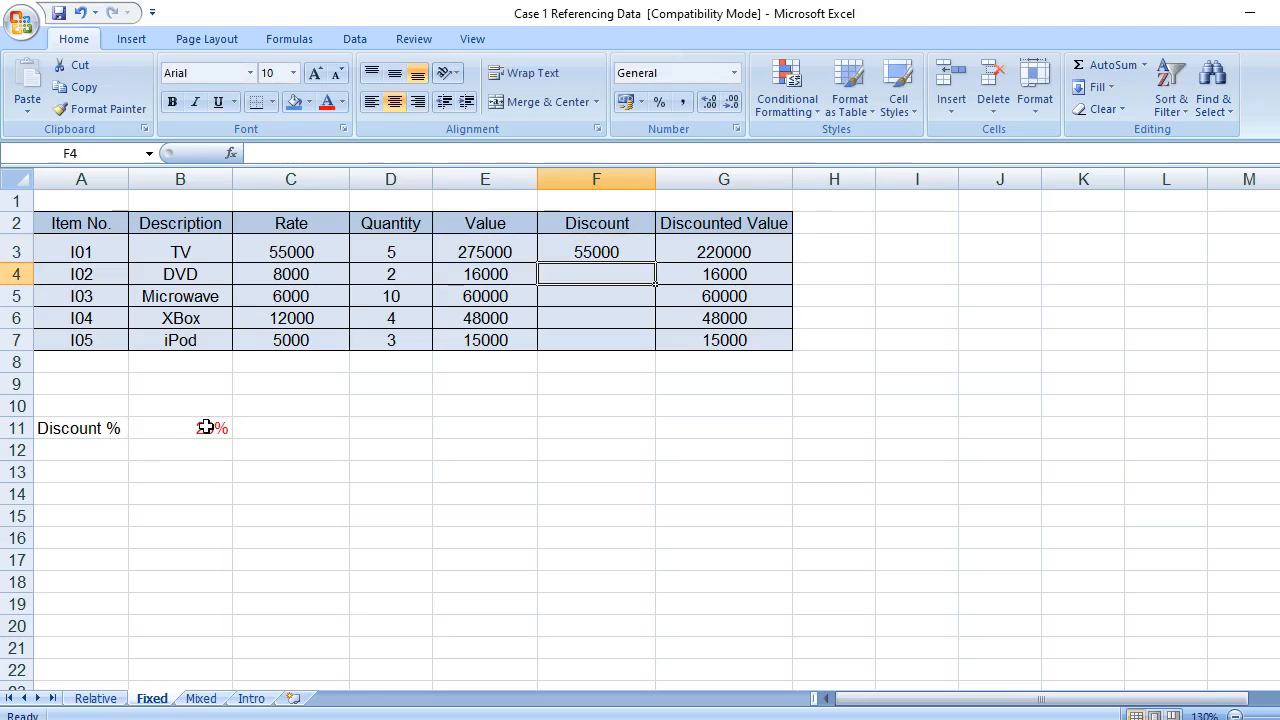
click(605, 248)
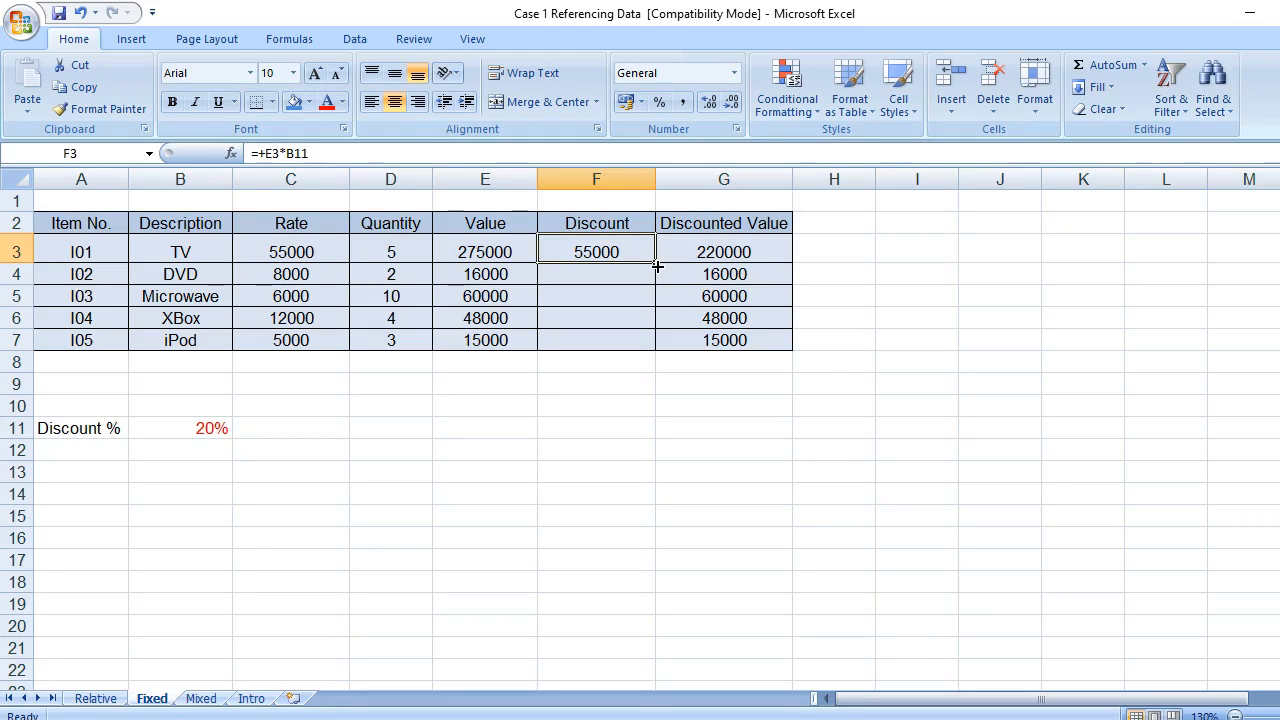
drag(657, 266, 649, 343)
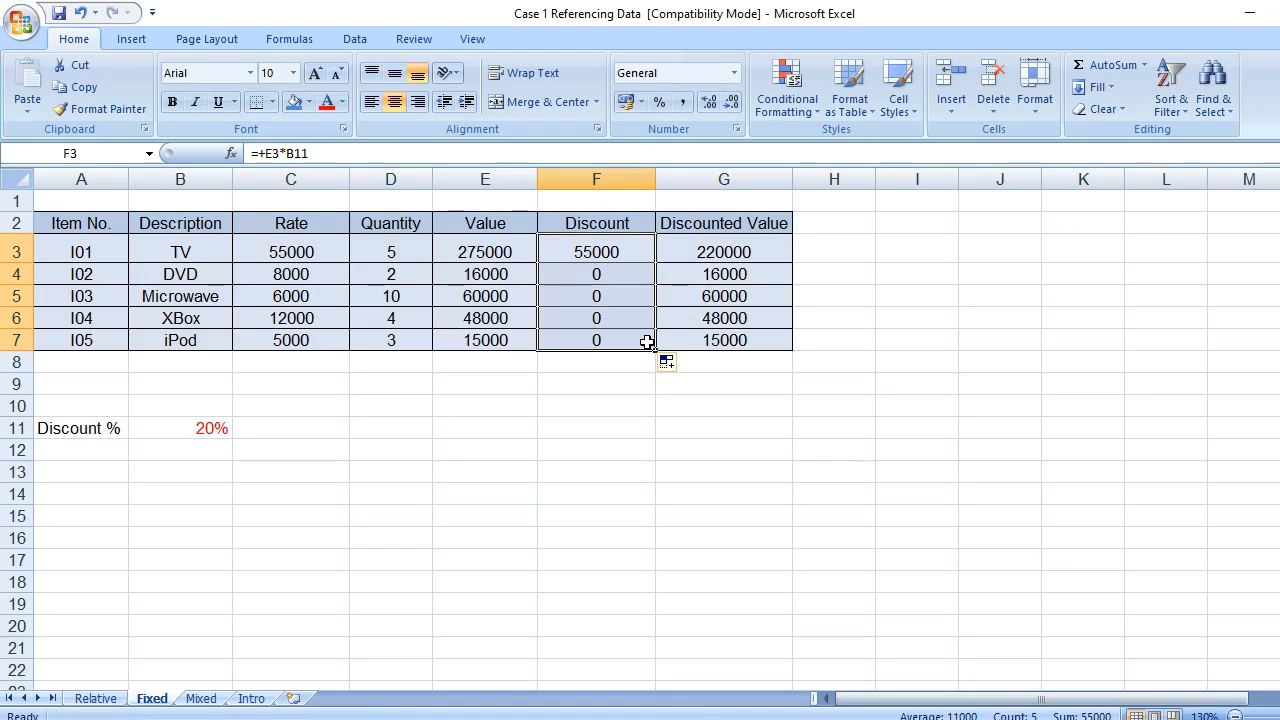
- Compare the Discount formulas in F3 to F5 and check cells B12 and B13 that the copied formulas reference
click(607, 272)
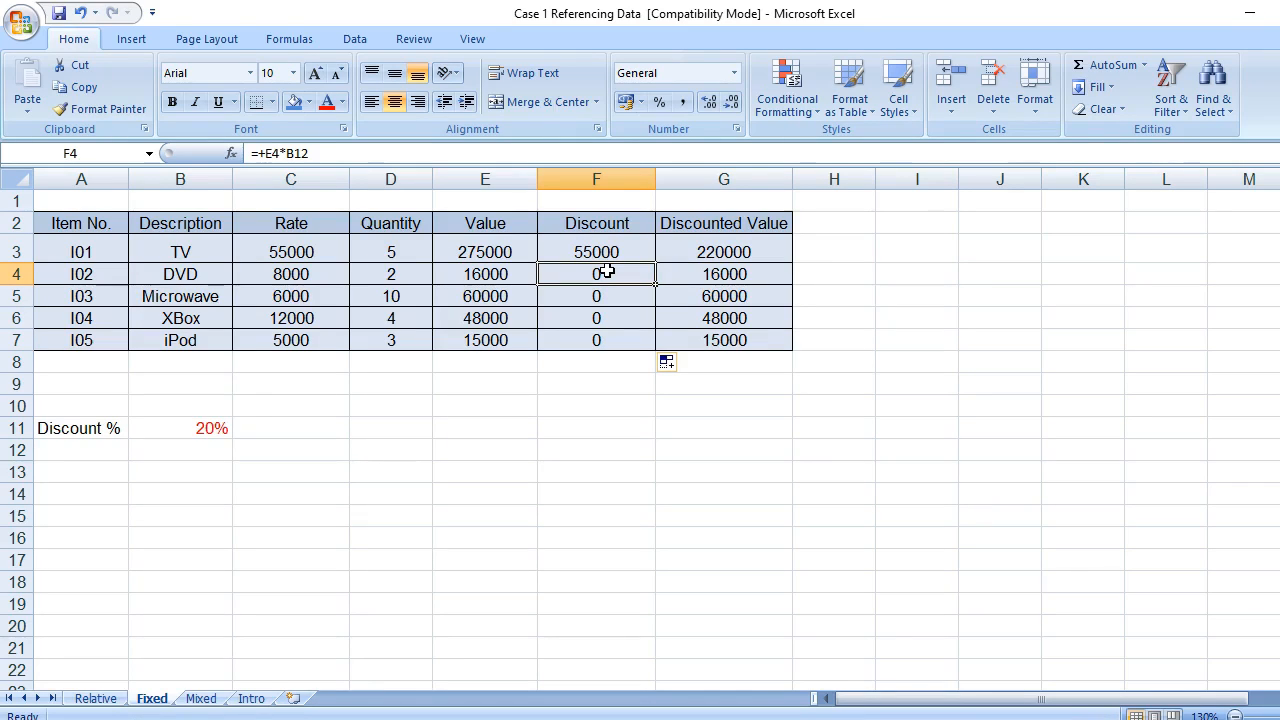
key(Up)
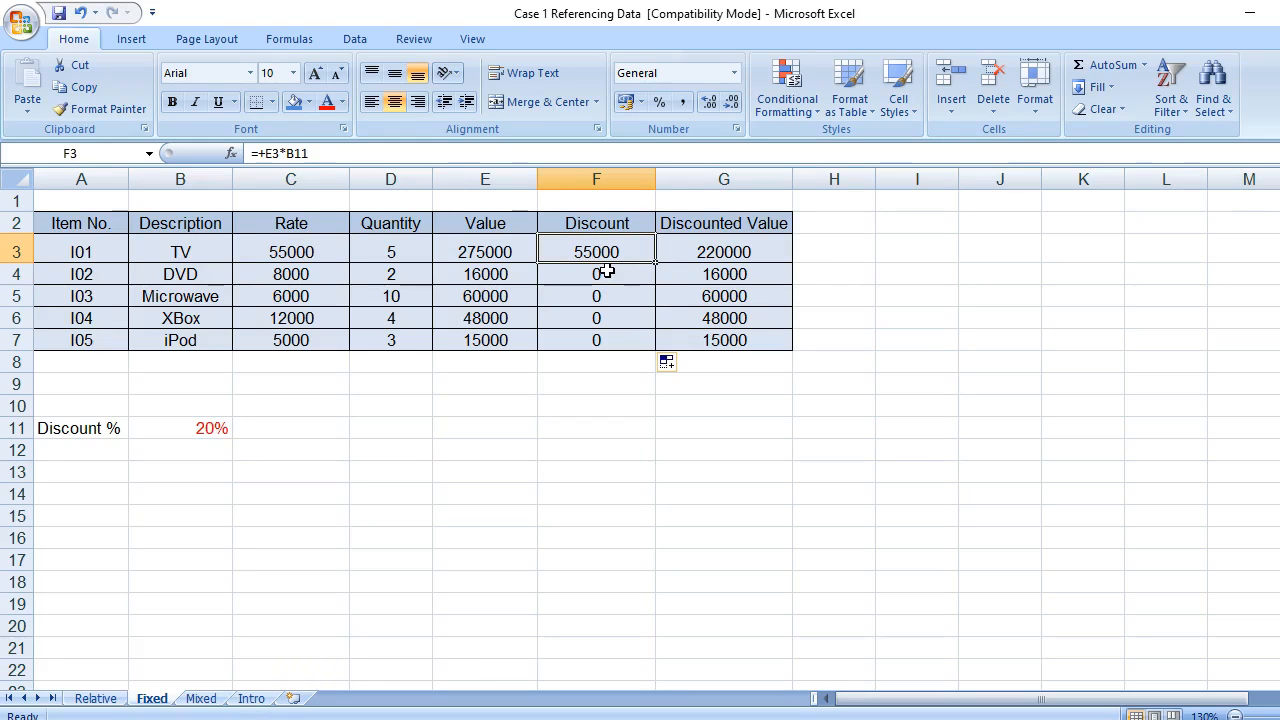
key(Down)
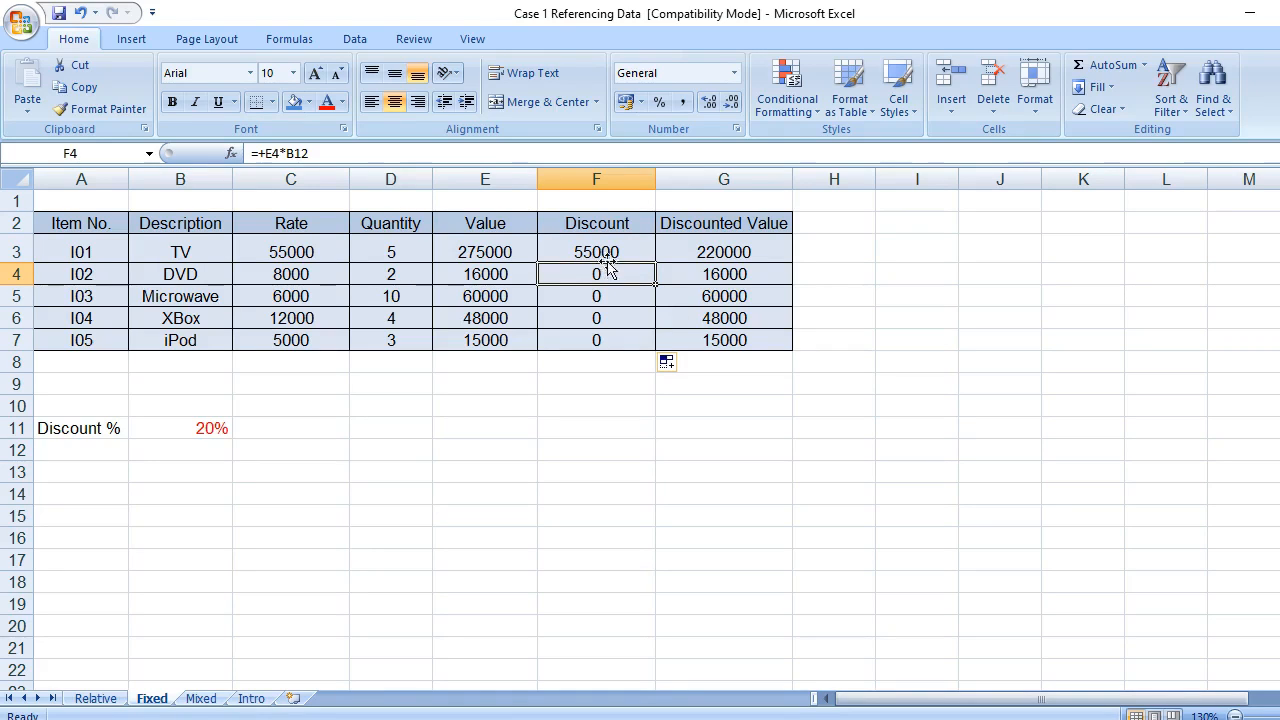
click(606, 248)
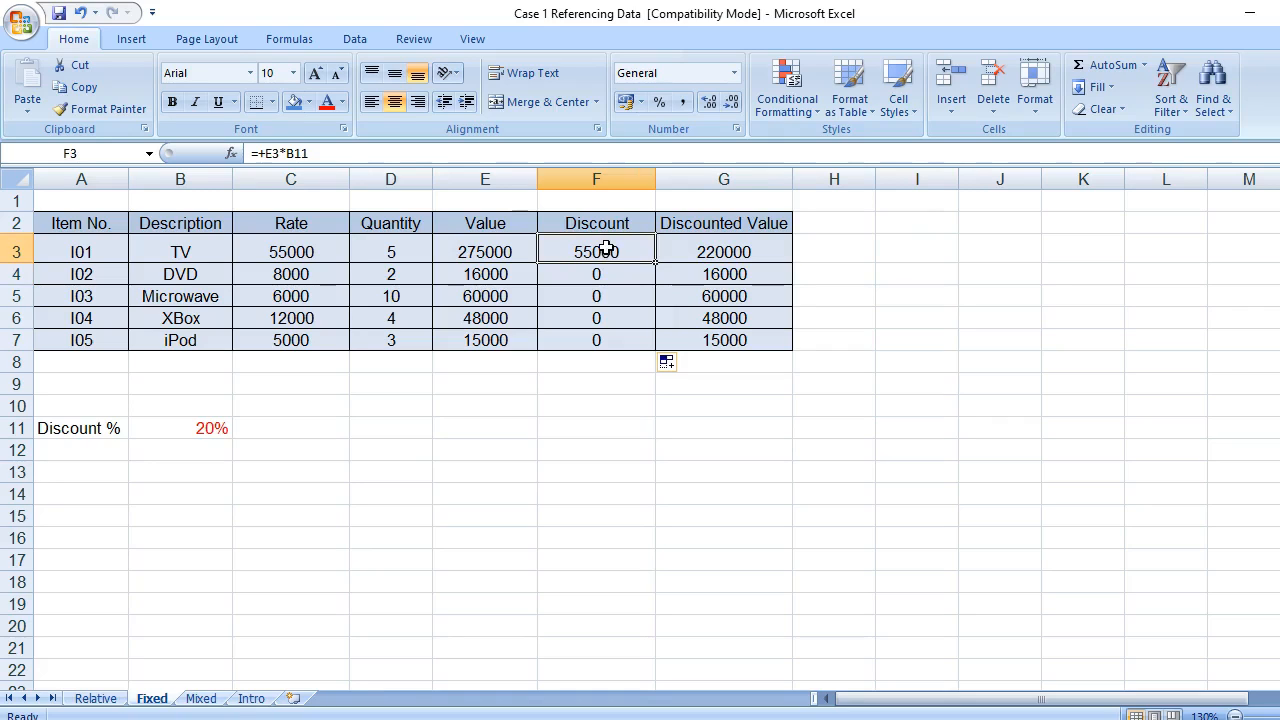
key(Down)
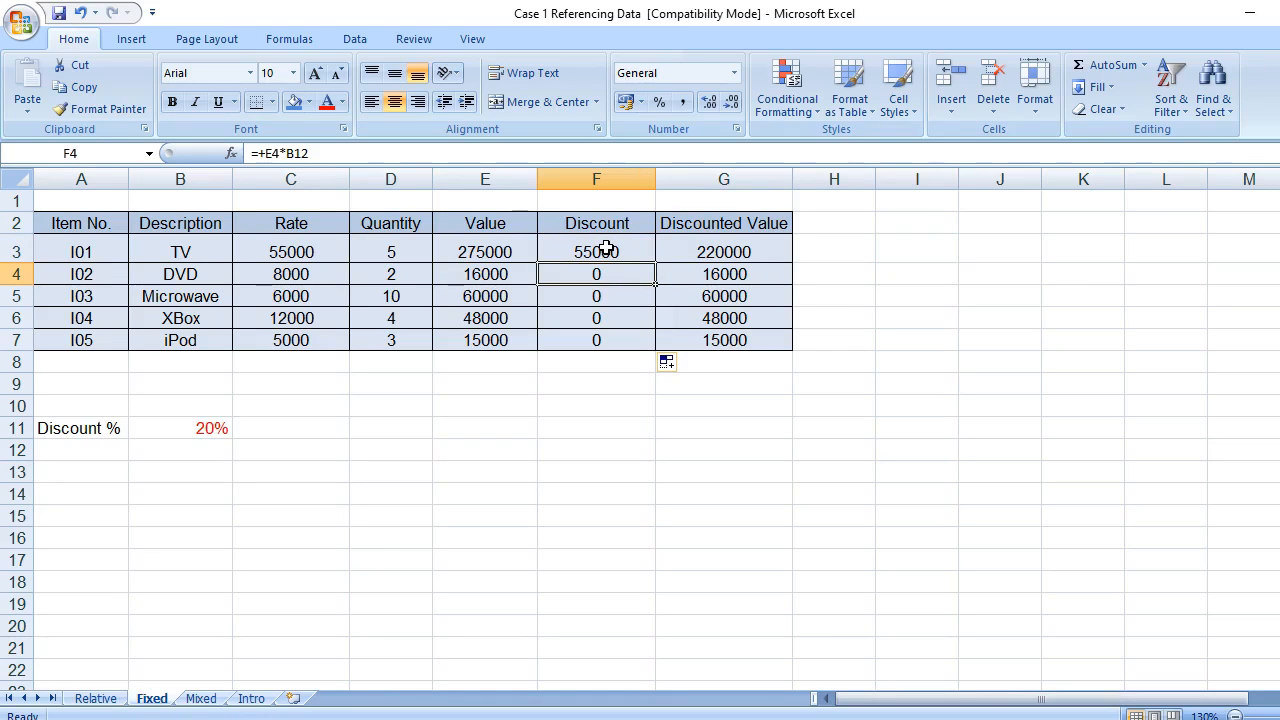
key(Down)
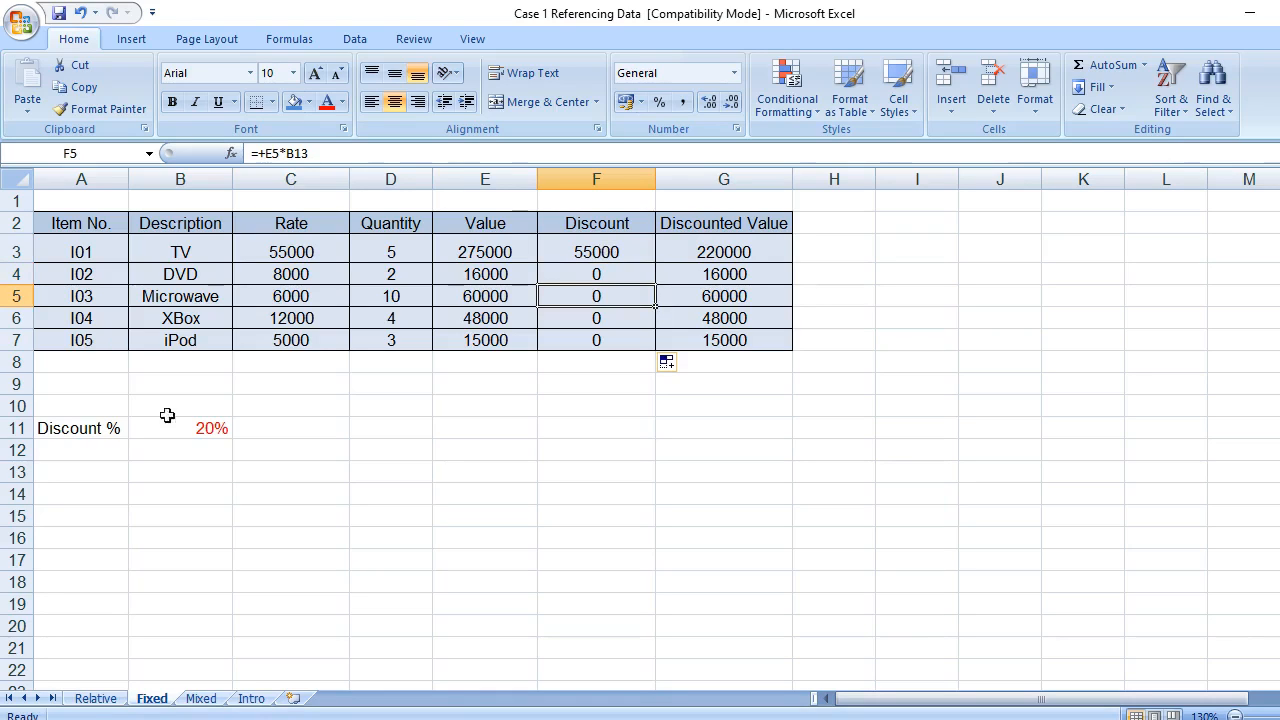
click(188, 449)
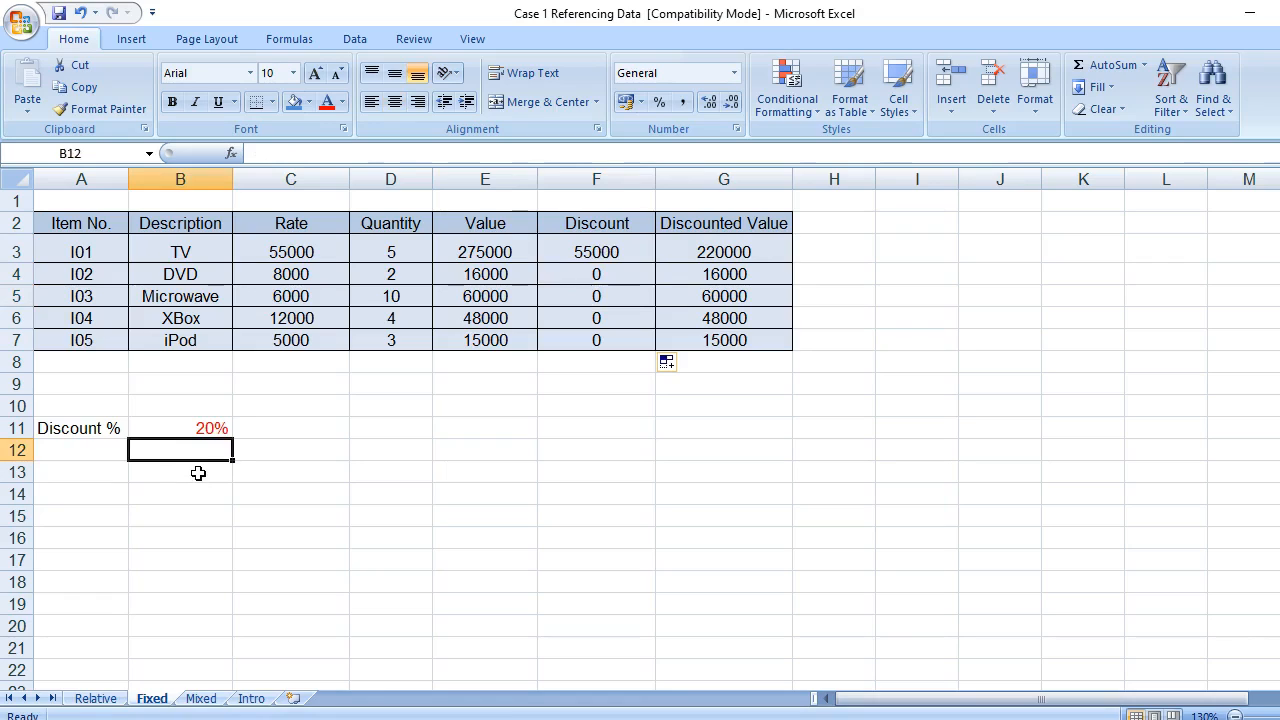
click(198, 473)
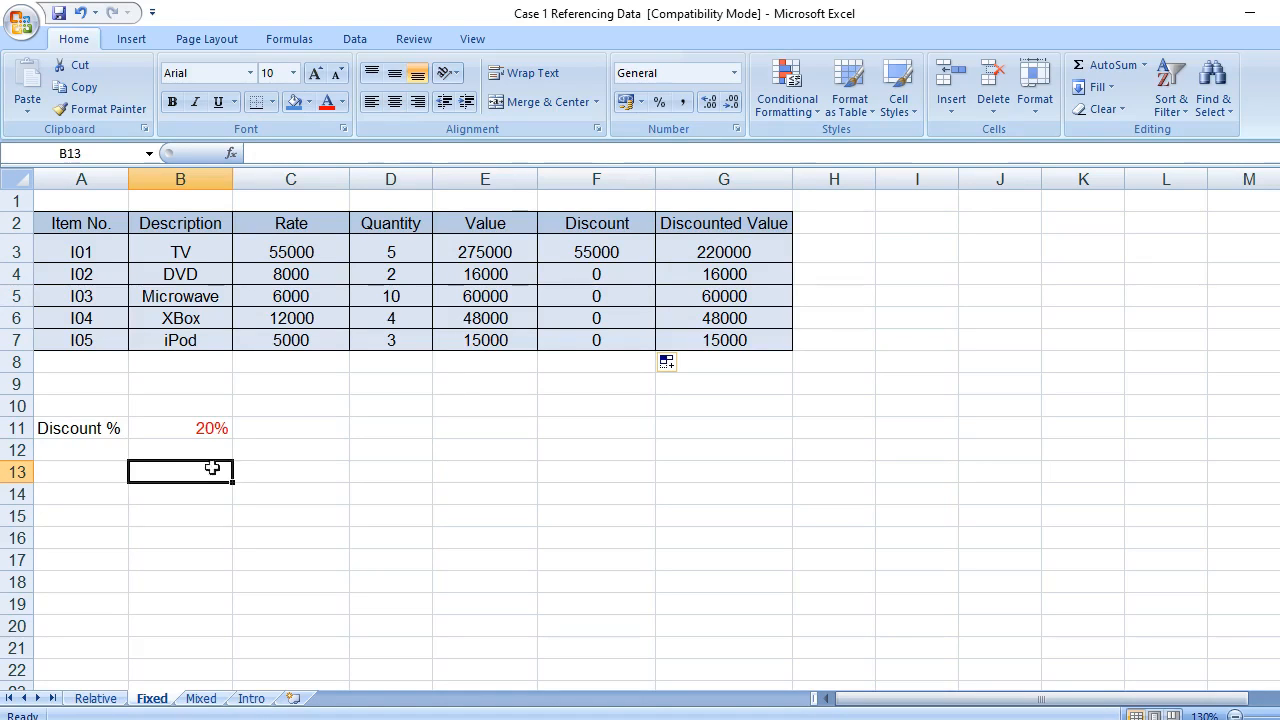
- Make the B11 reference absolute in the TV's Discount formula in F3, giving =+E3*$B$11, and fill it down to F7
click(580, 249)
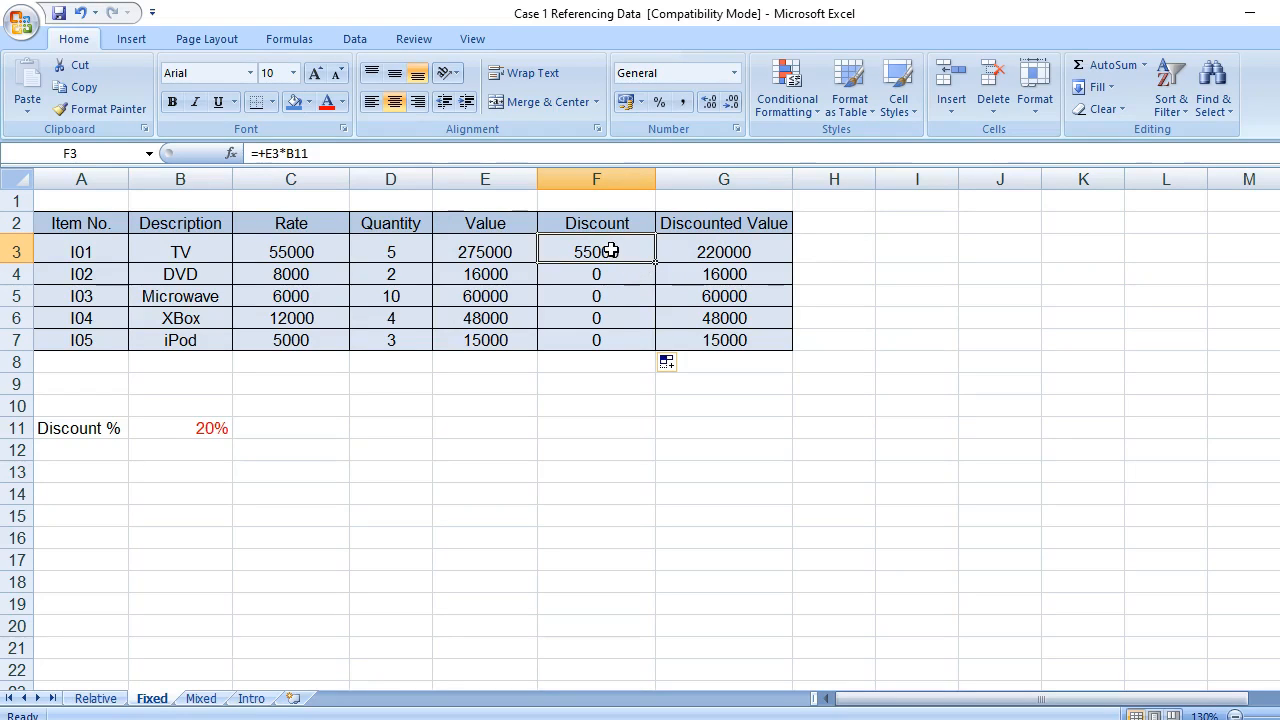
click(293, 153)
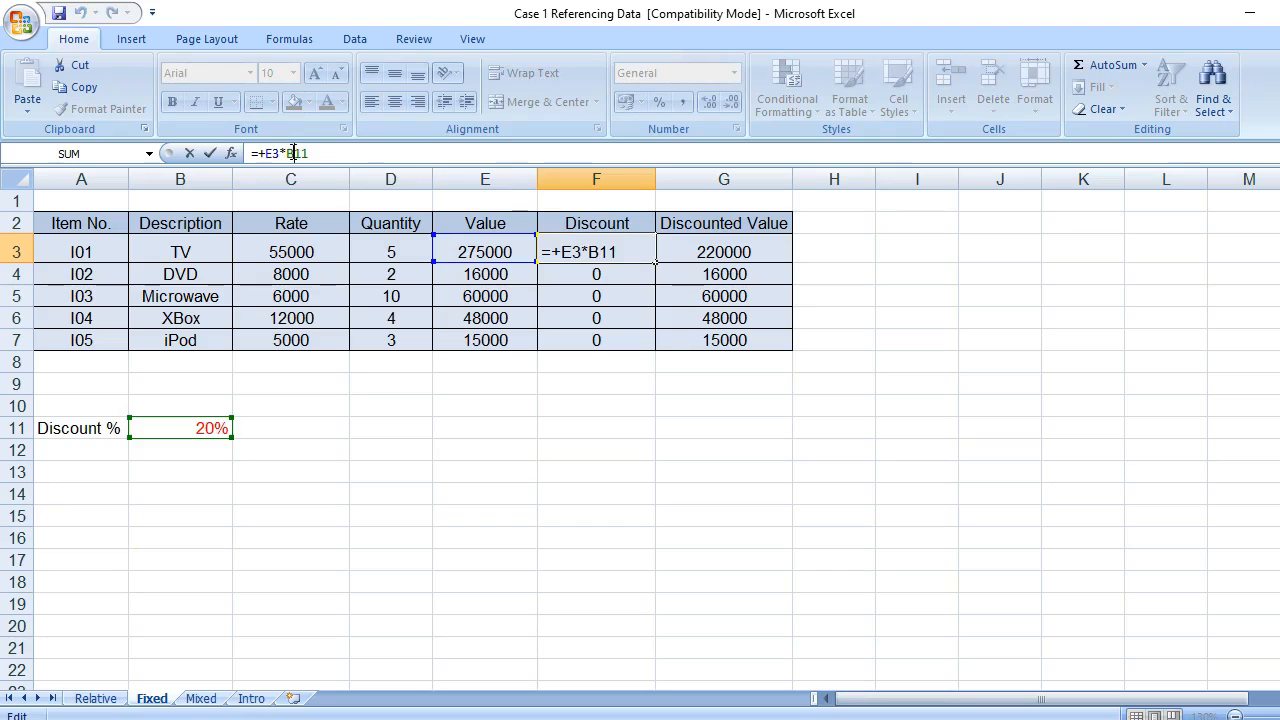
key(F4)
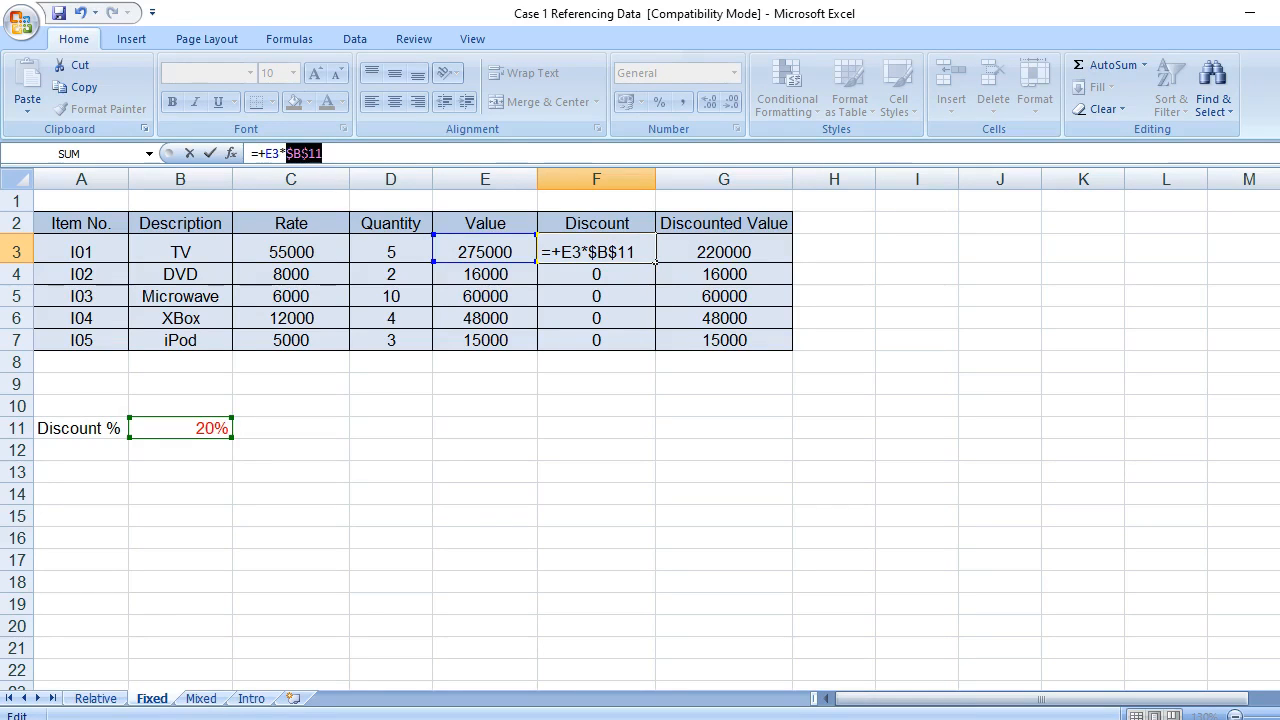
key(Return)
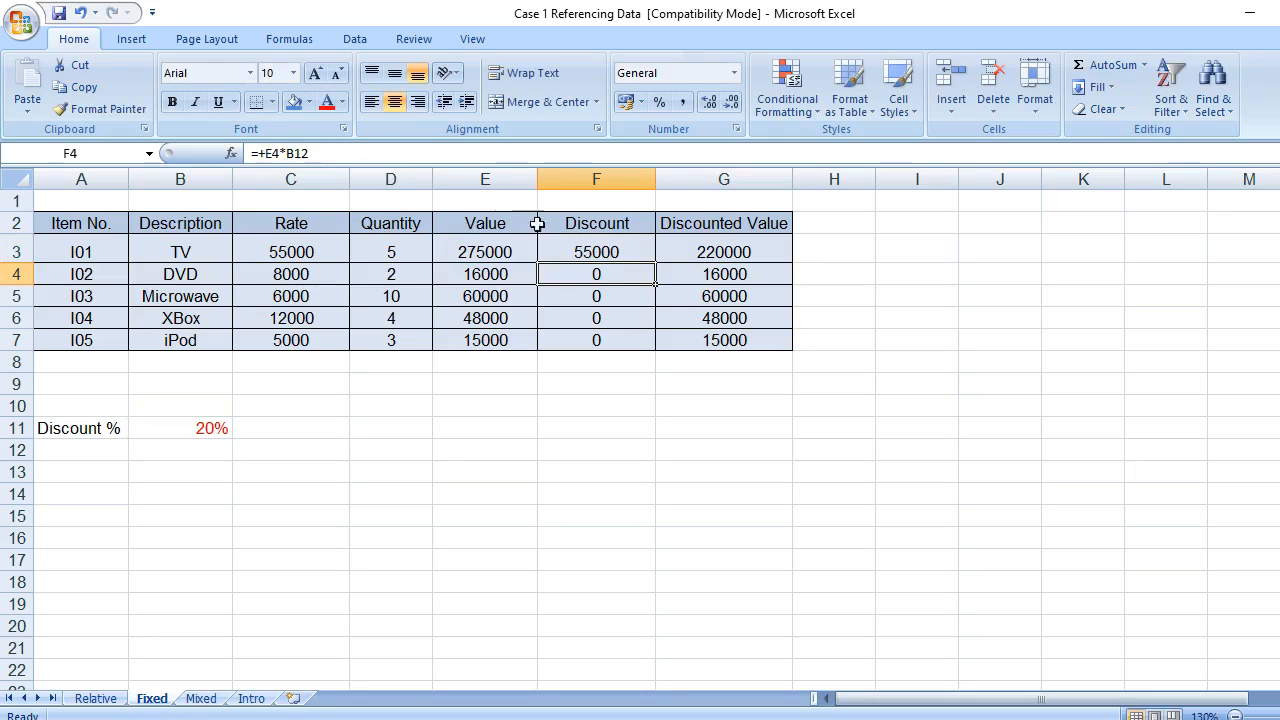
click(643, 252)
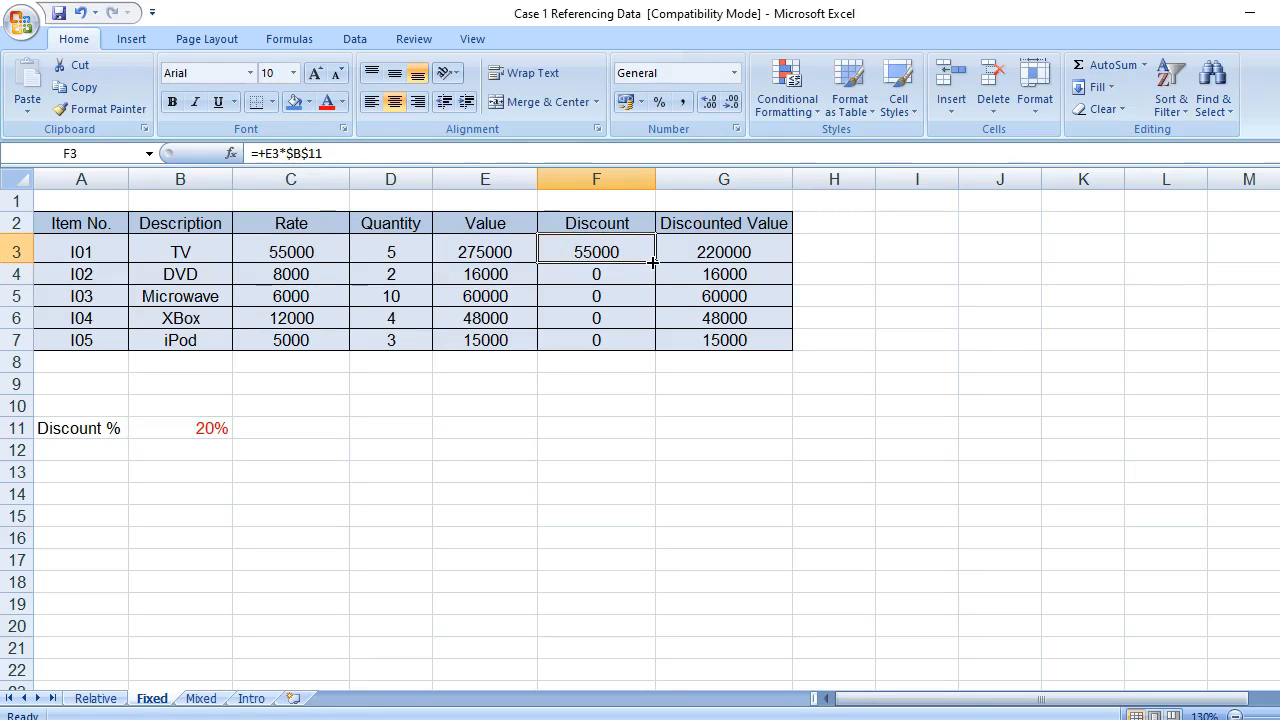
drag(652, 262, 632, 348)
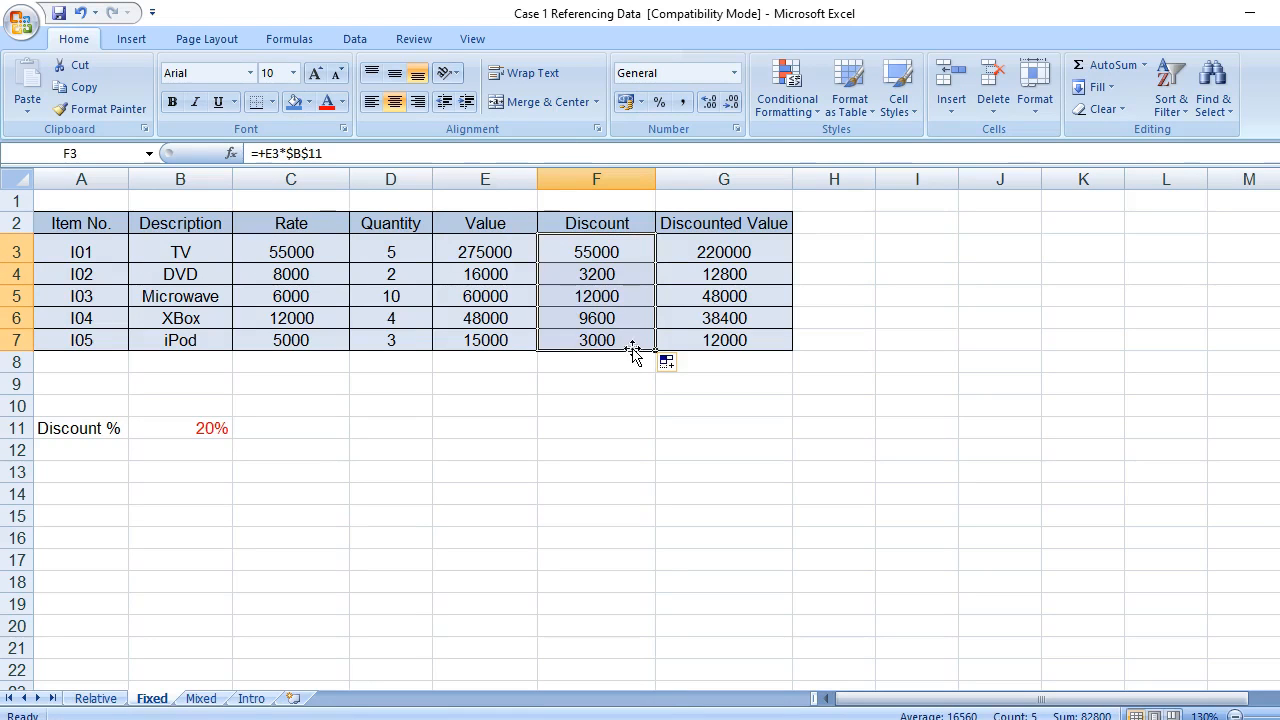
- Examine the references in the copied Discount formulas from F3 to F7
click(618, 248)
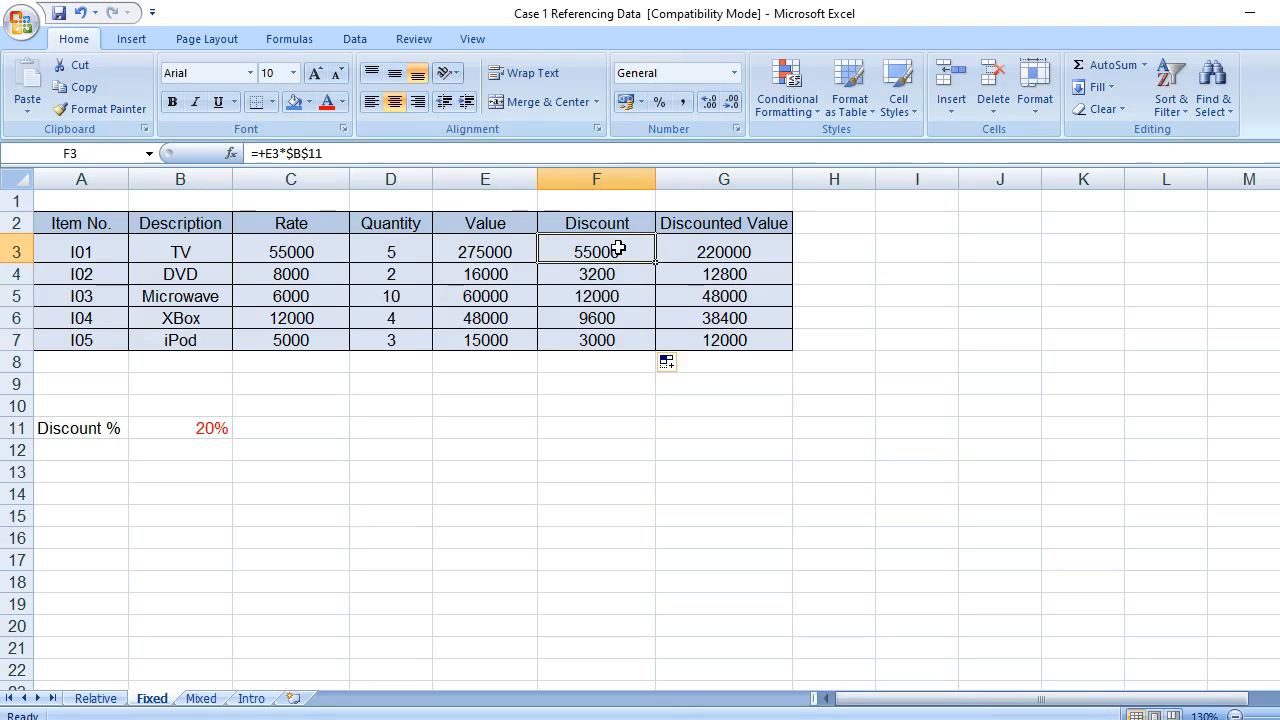
key(Down)
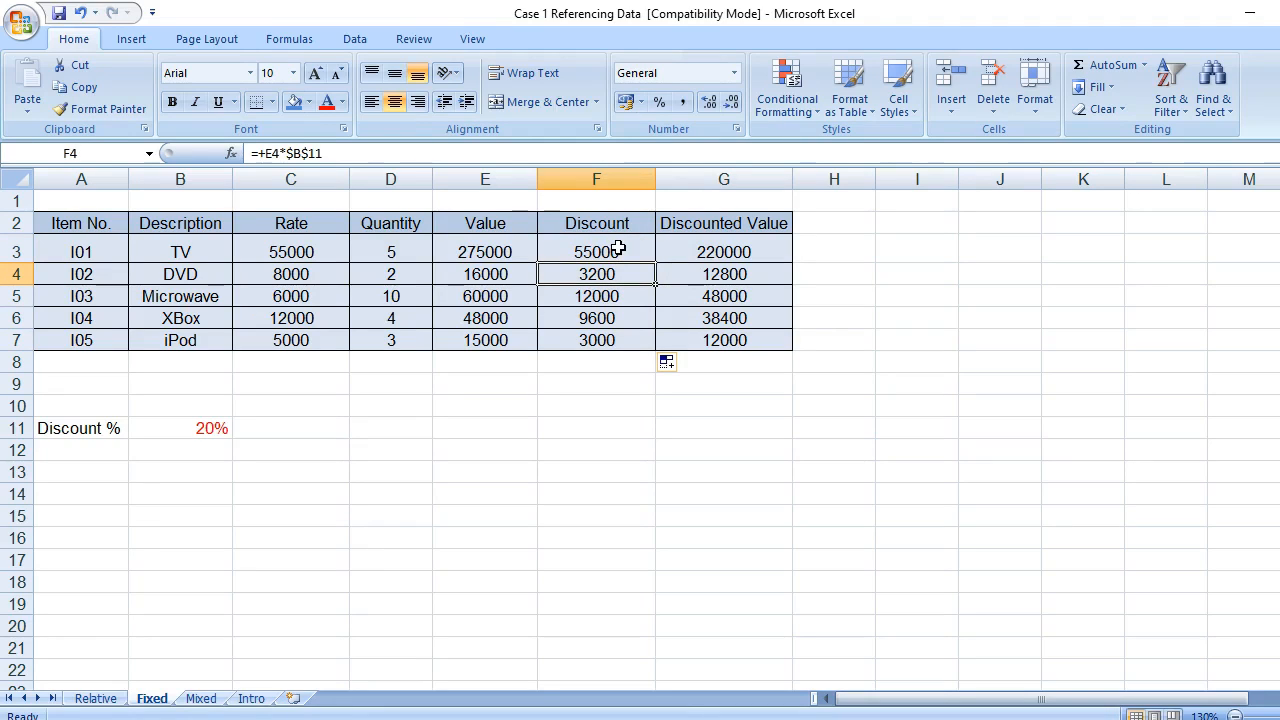
key(Down)
key(Down)
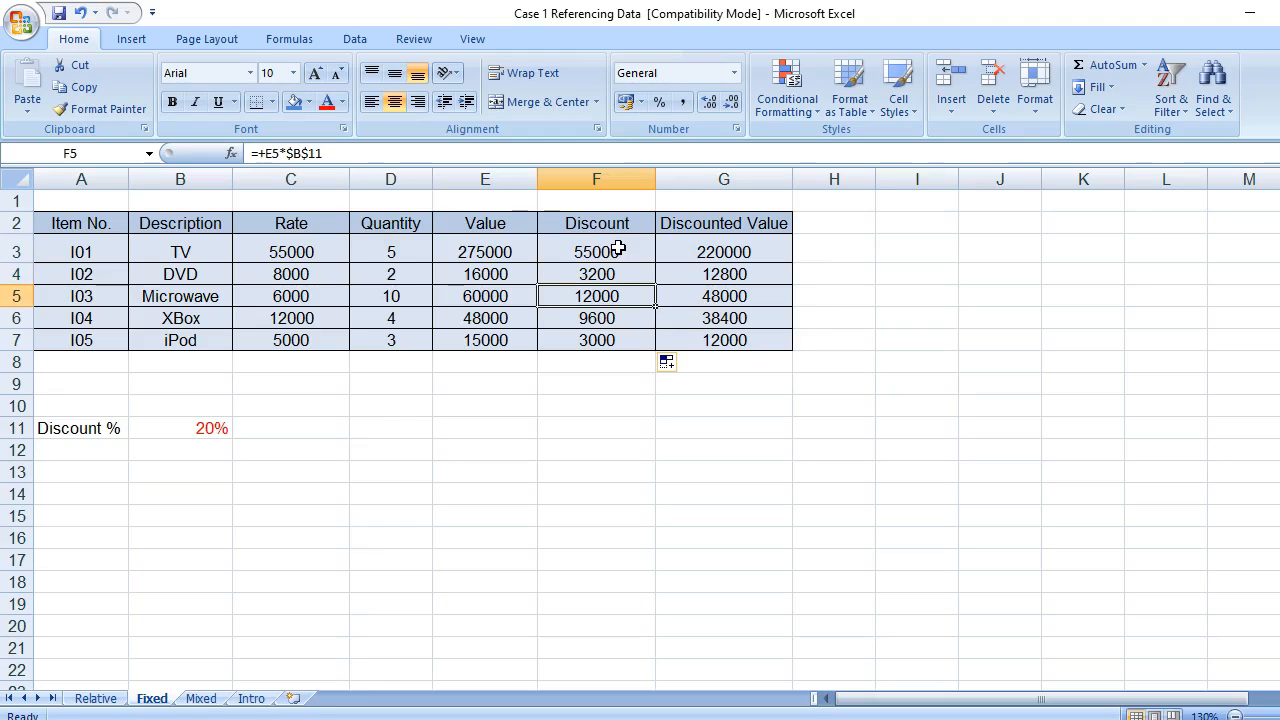
key(Up)
key(Up)
key(Up)
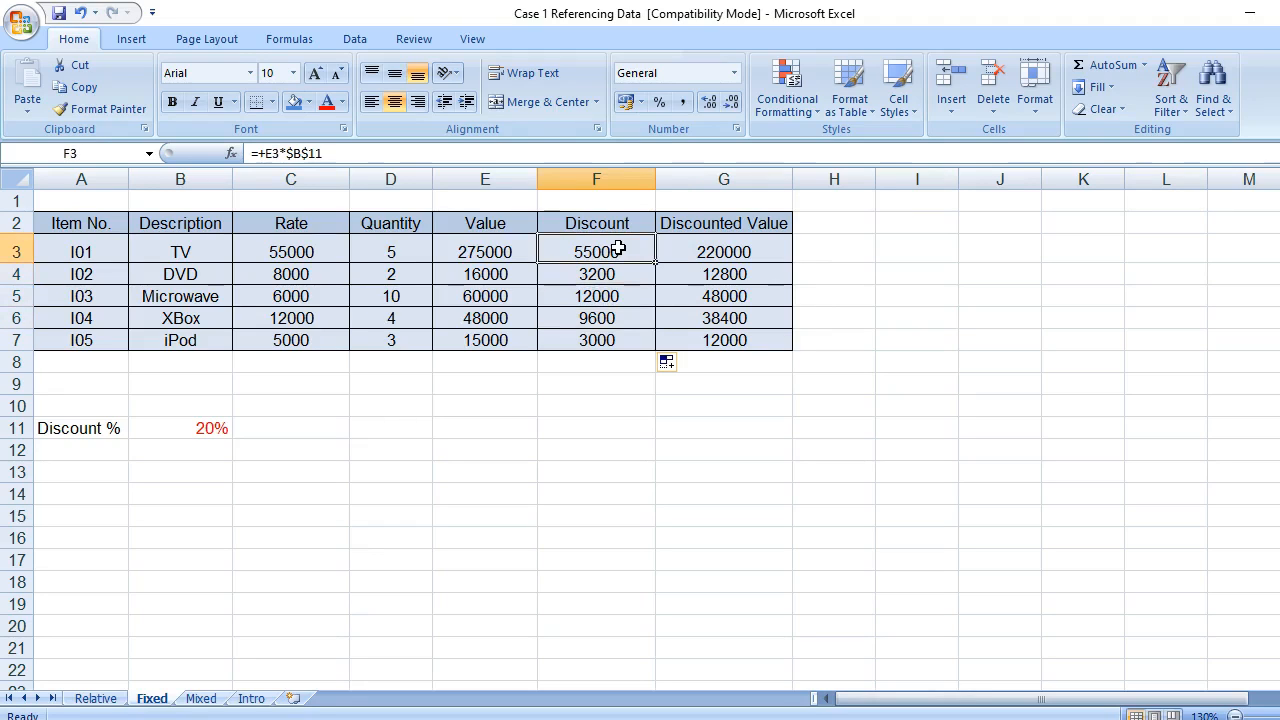
key(Down)
key(Down)
key(Down)
key(Down)
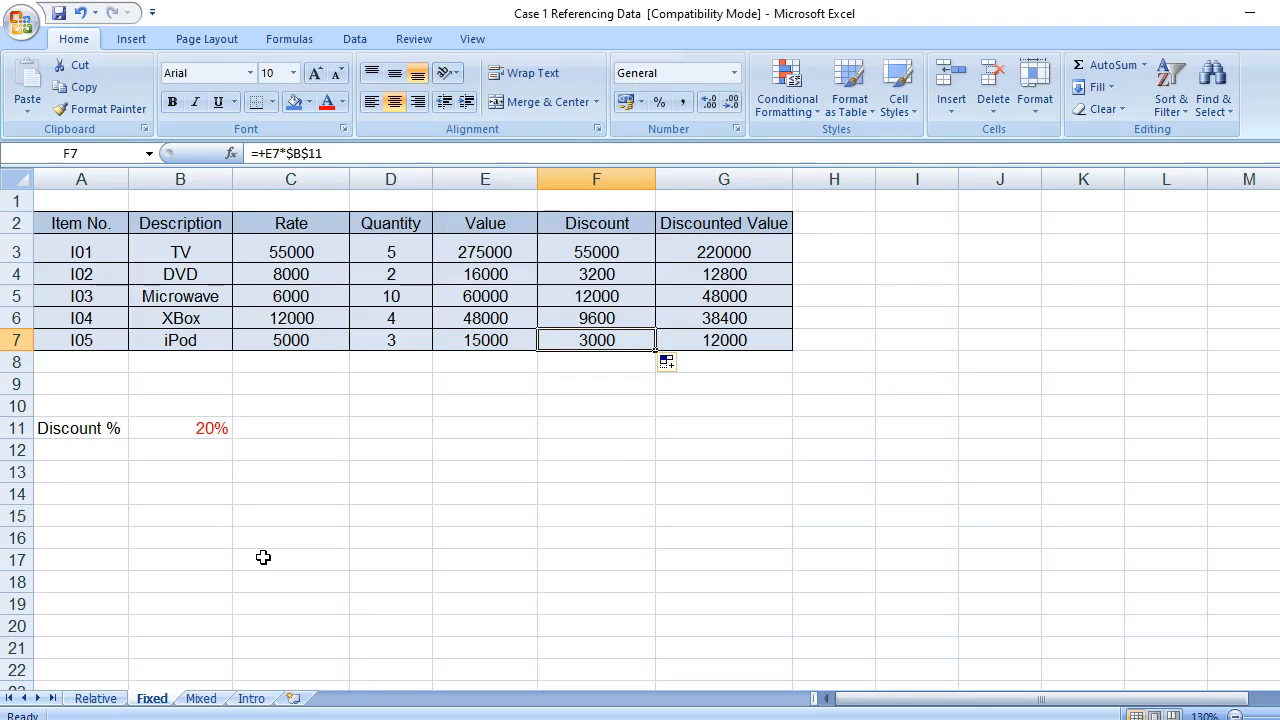
- On the Mixed sheet, enter the formula +C3*D2 in employee E01's HRA cell D3
click(202, 699)
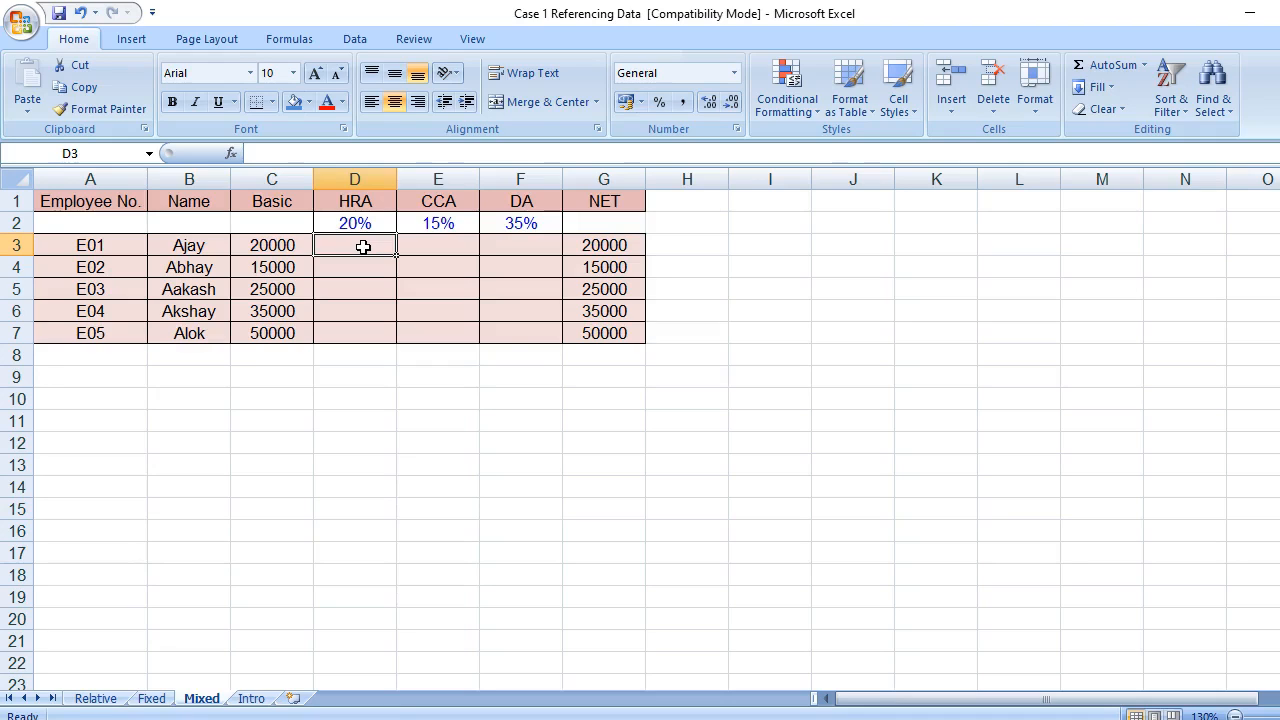
text(+)
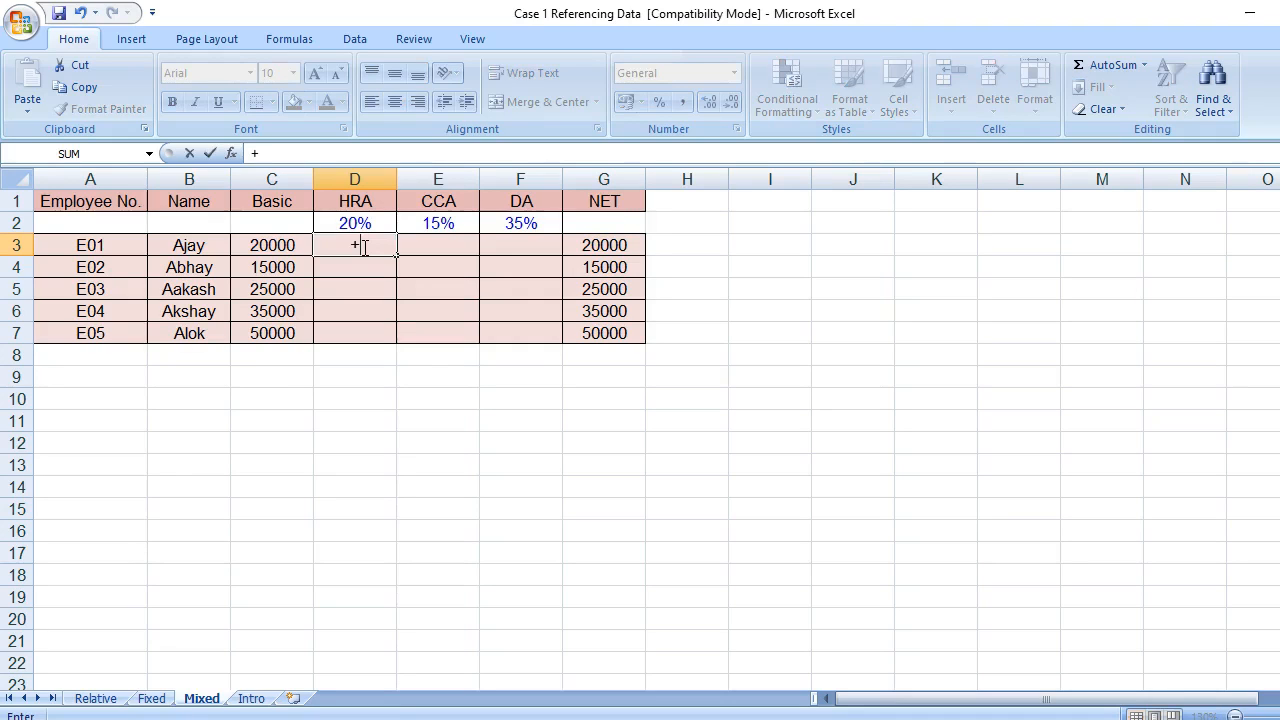
click(277, 245)
text(*)
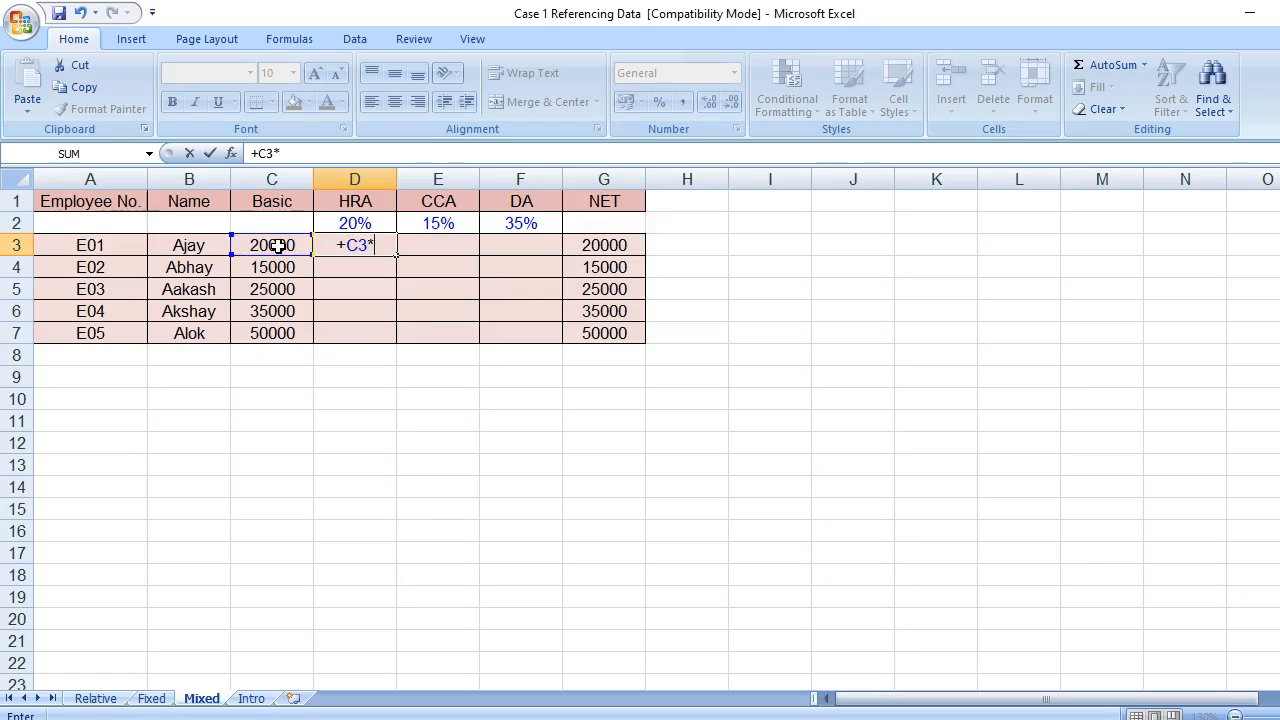
click(356, 223)
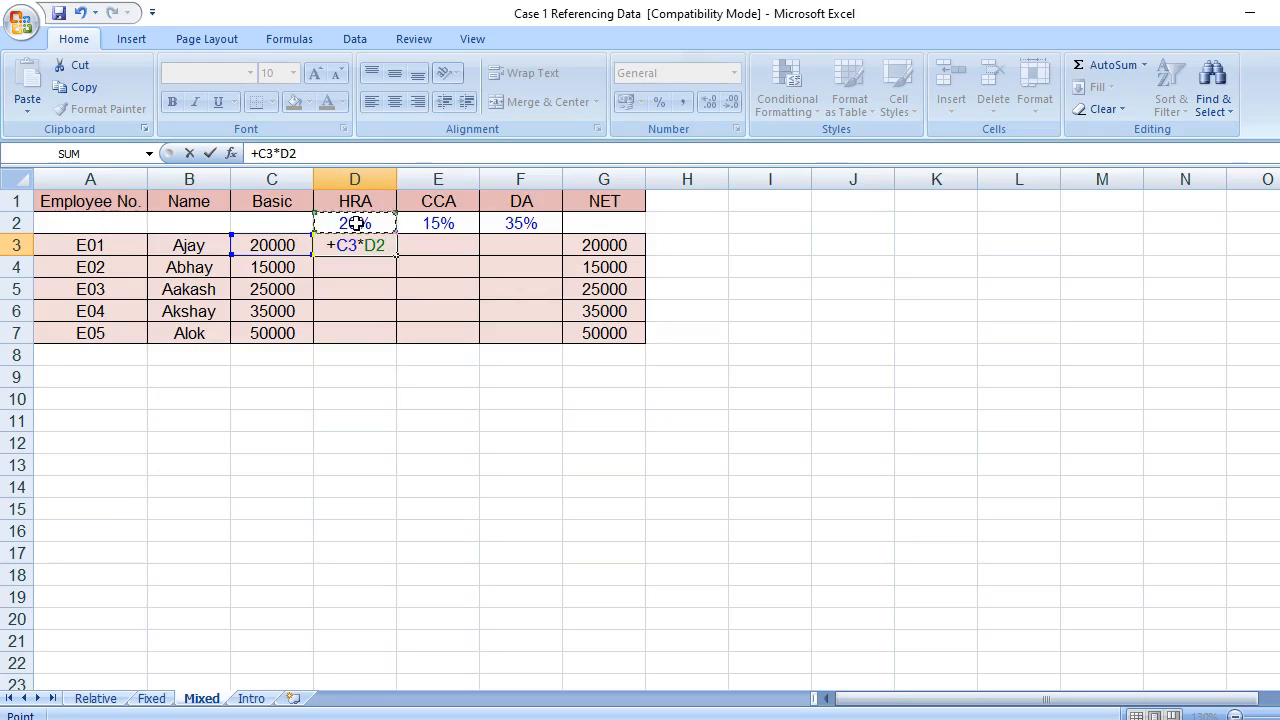
key(Return)
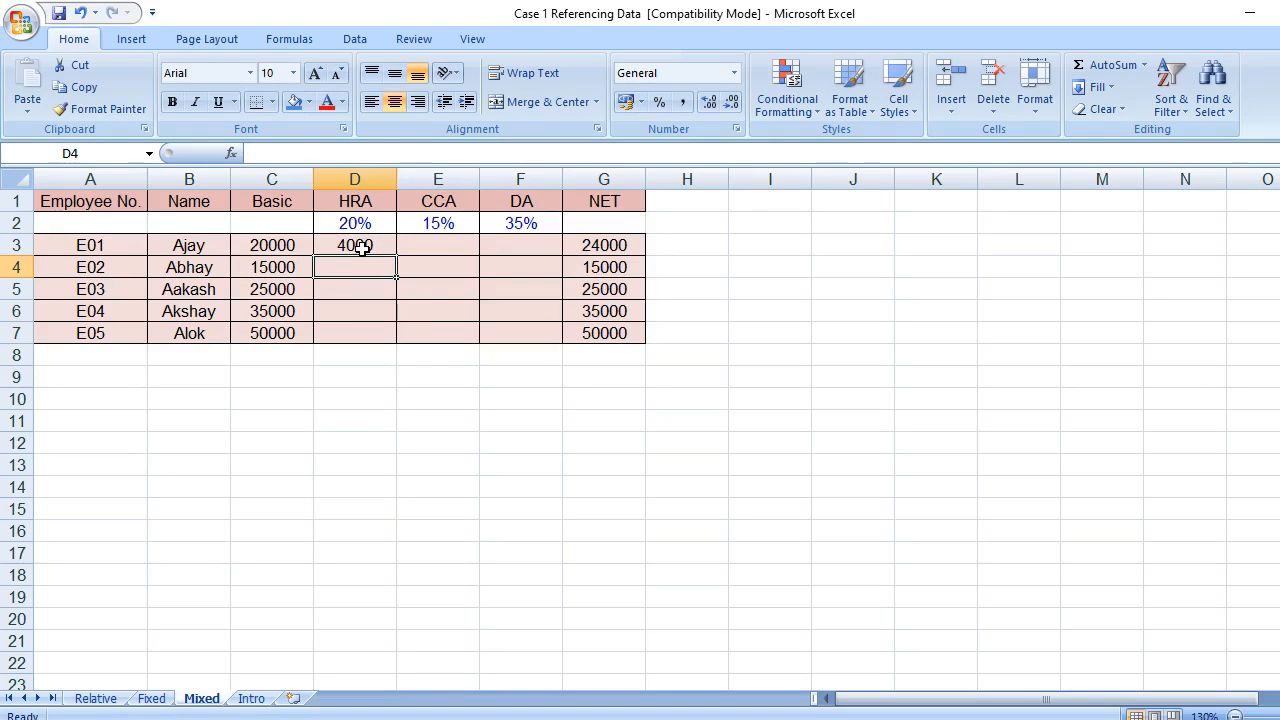
- Review the HRA formula in D3 and the HRA, CCA and DA percentage cells D2 to F2
click(363, 245)
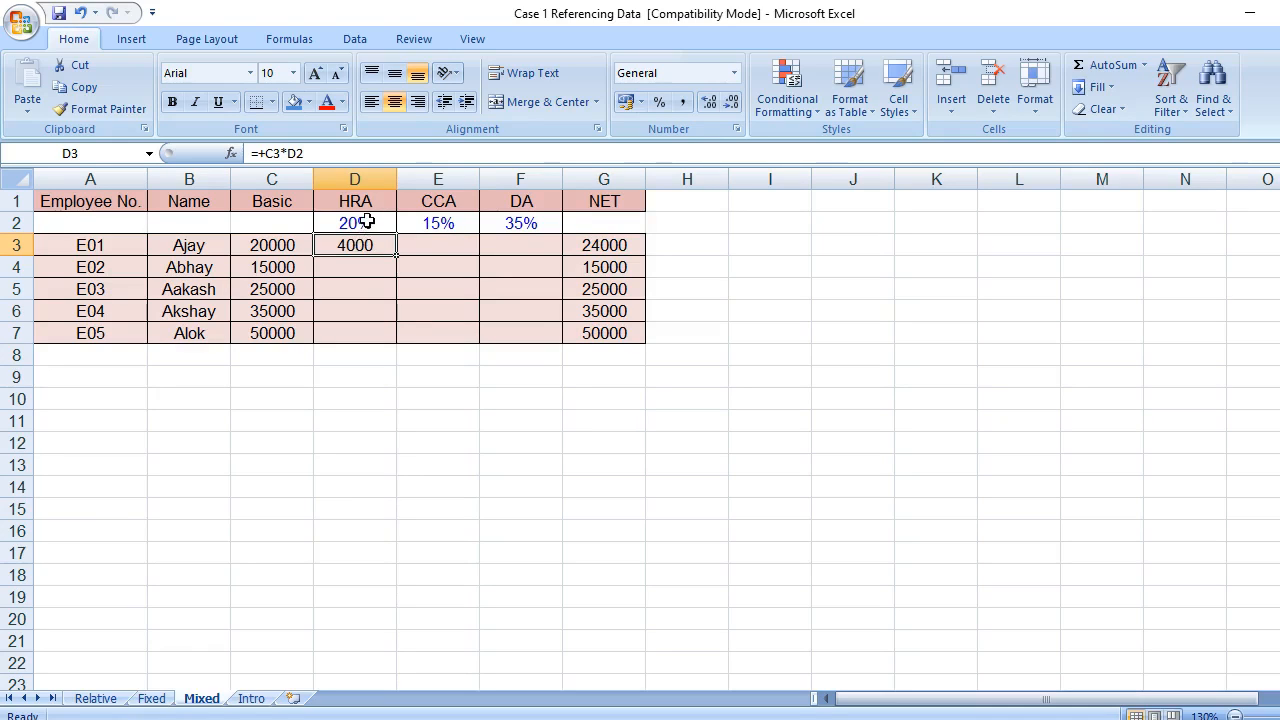
click(367, 222)
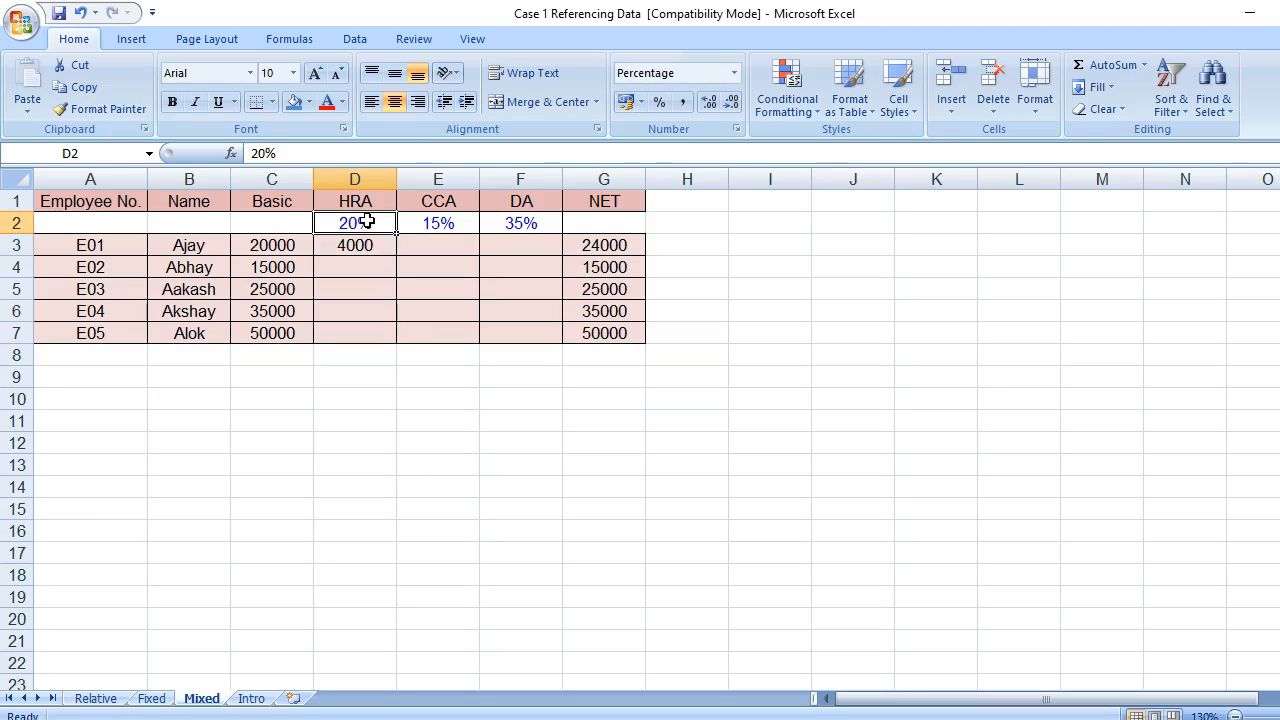
key(Right)
key(Right)
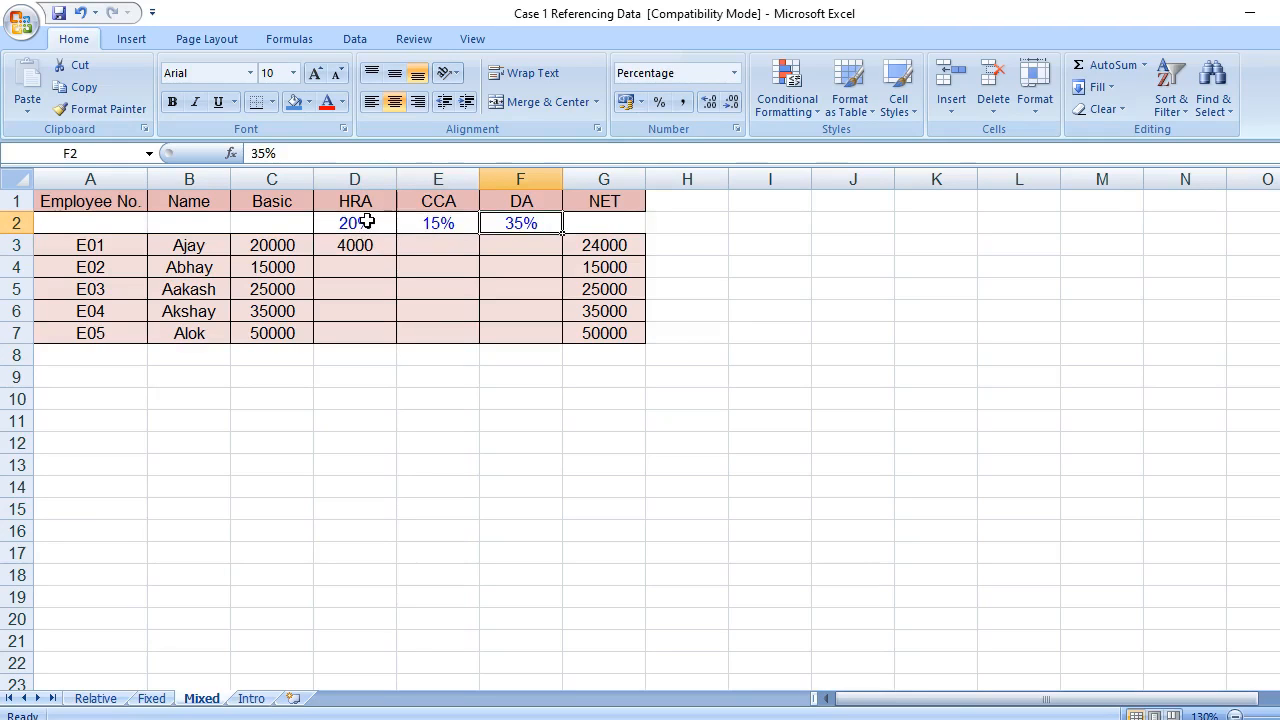
key(Left)
key(Left)
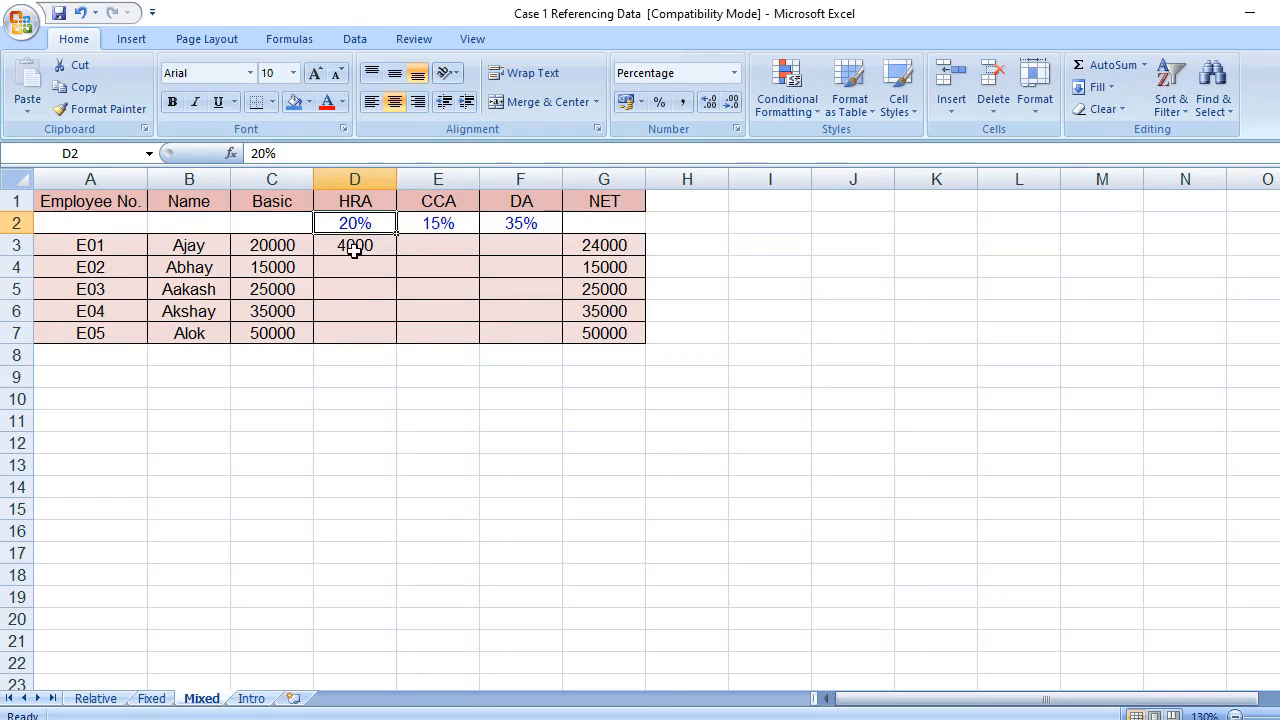
- Change the HRA formula in D3 to =+$C3*D$2 and fill it across the HRA, CCA and DA columns down to F7
click(354, 250)
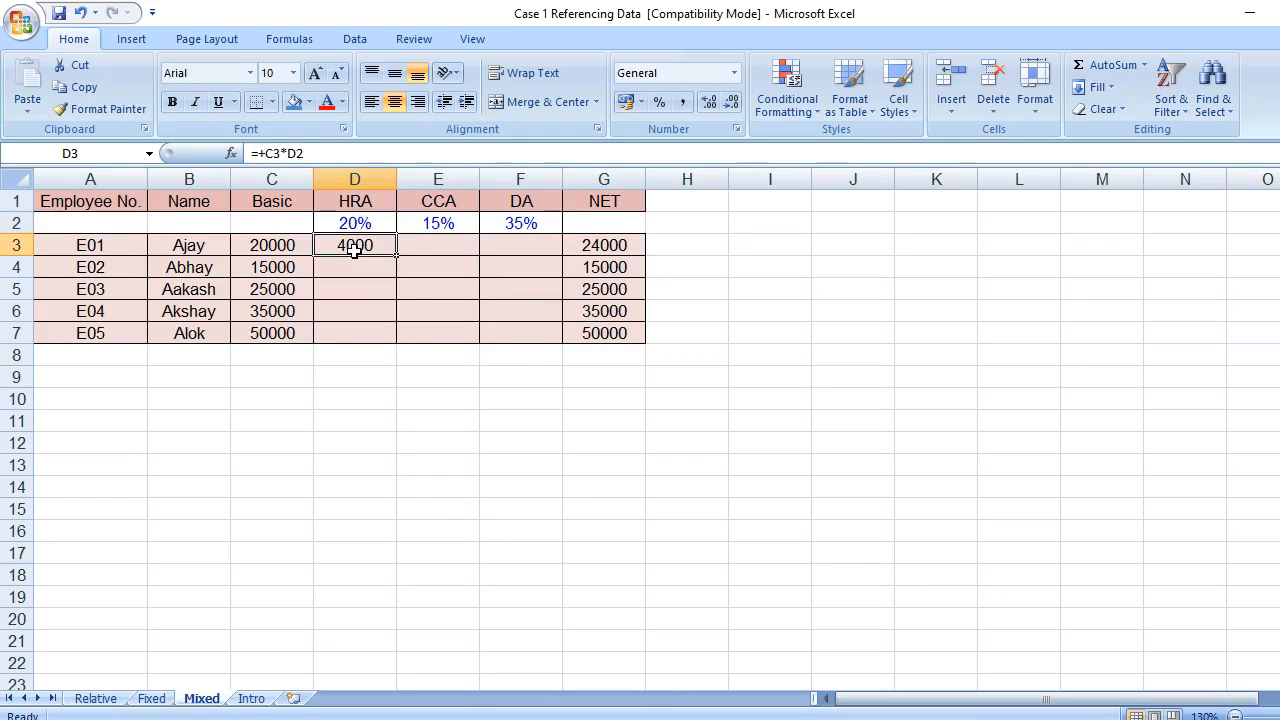
click(297, 153)
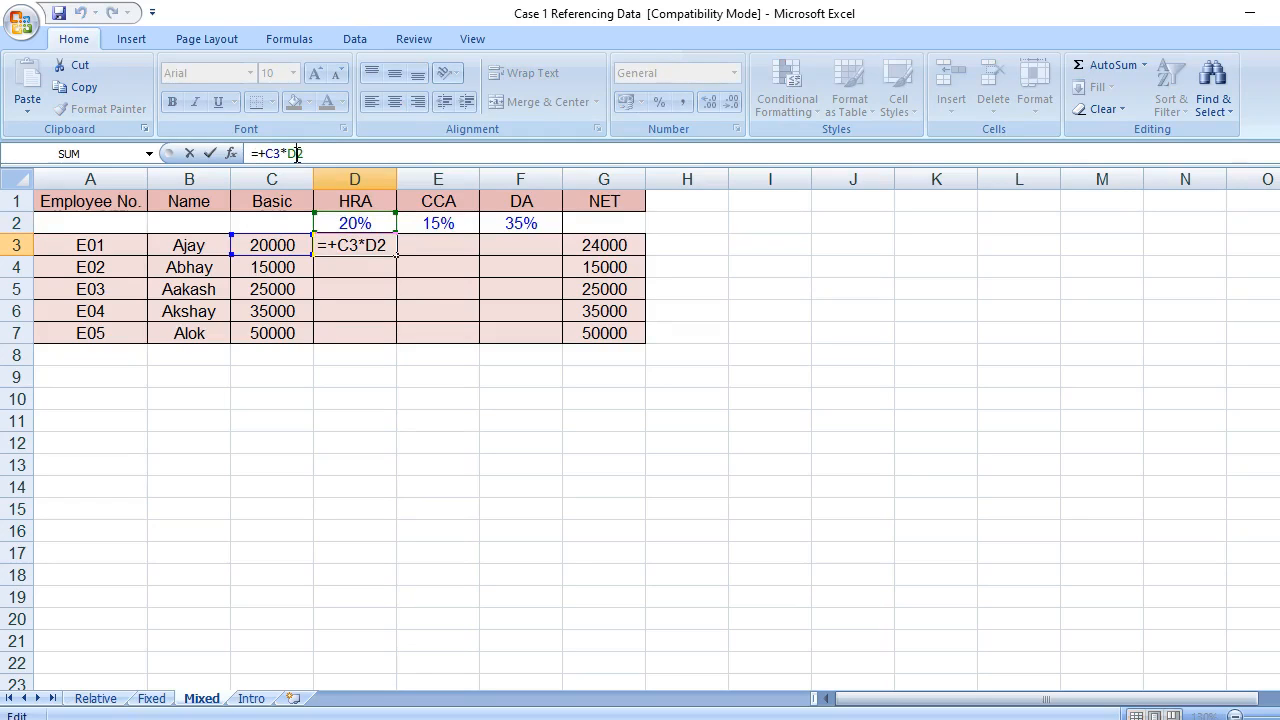
text($)
click(266, 153)
text($)
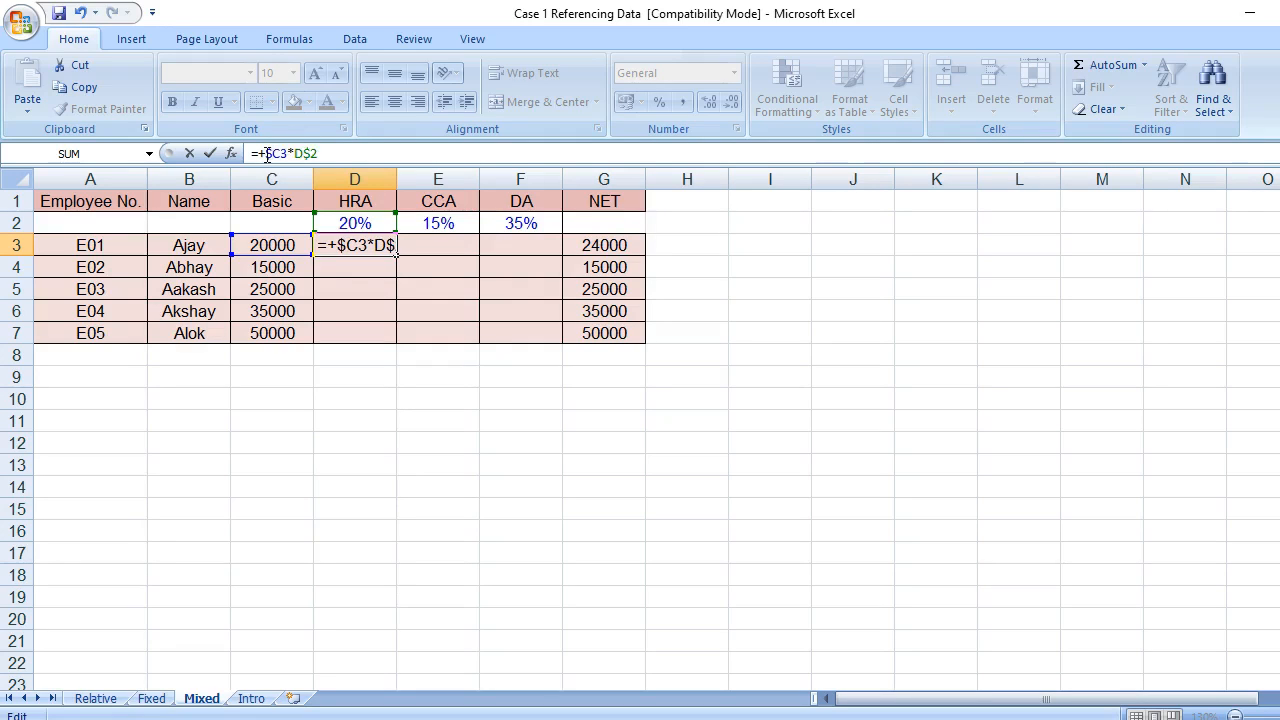
key(Return)
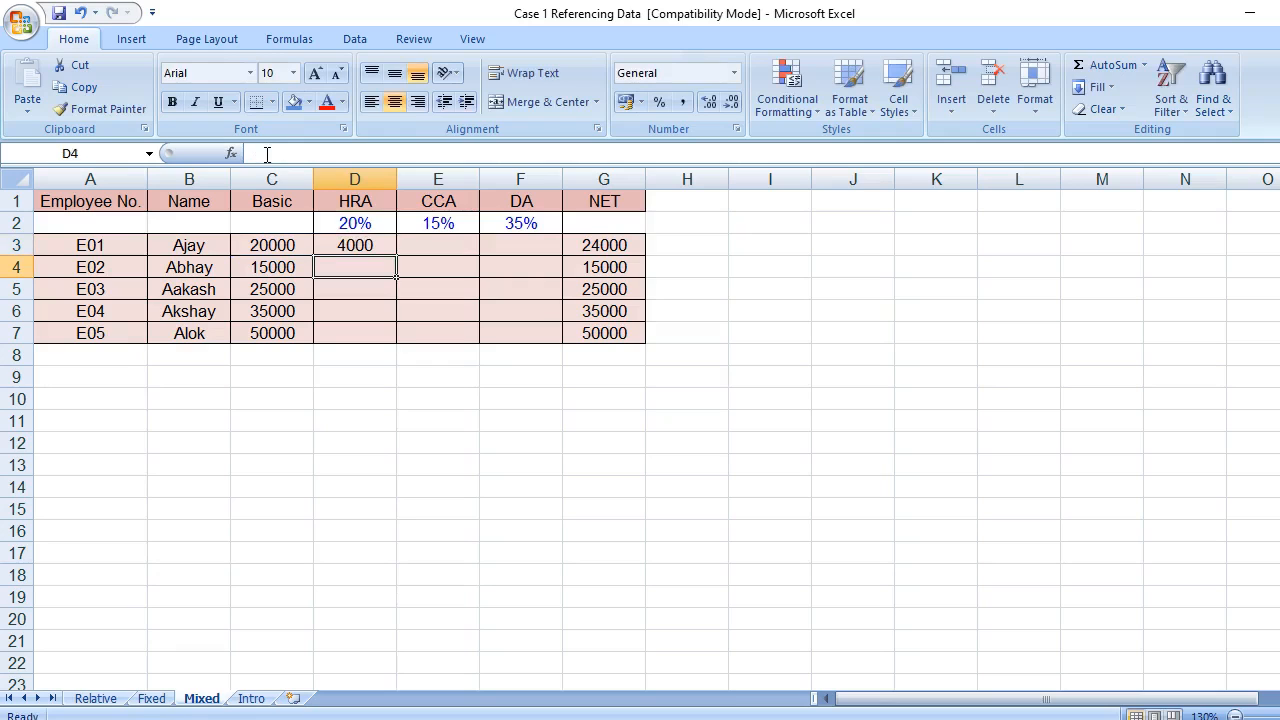
click(380, 245)
drag(397, 257, 547, 331)
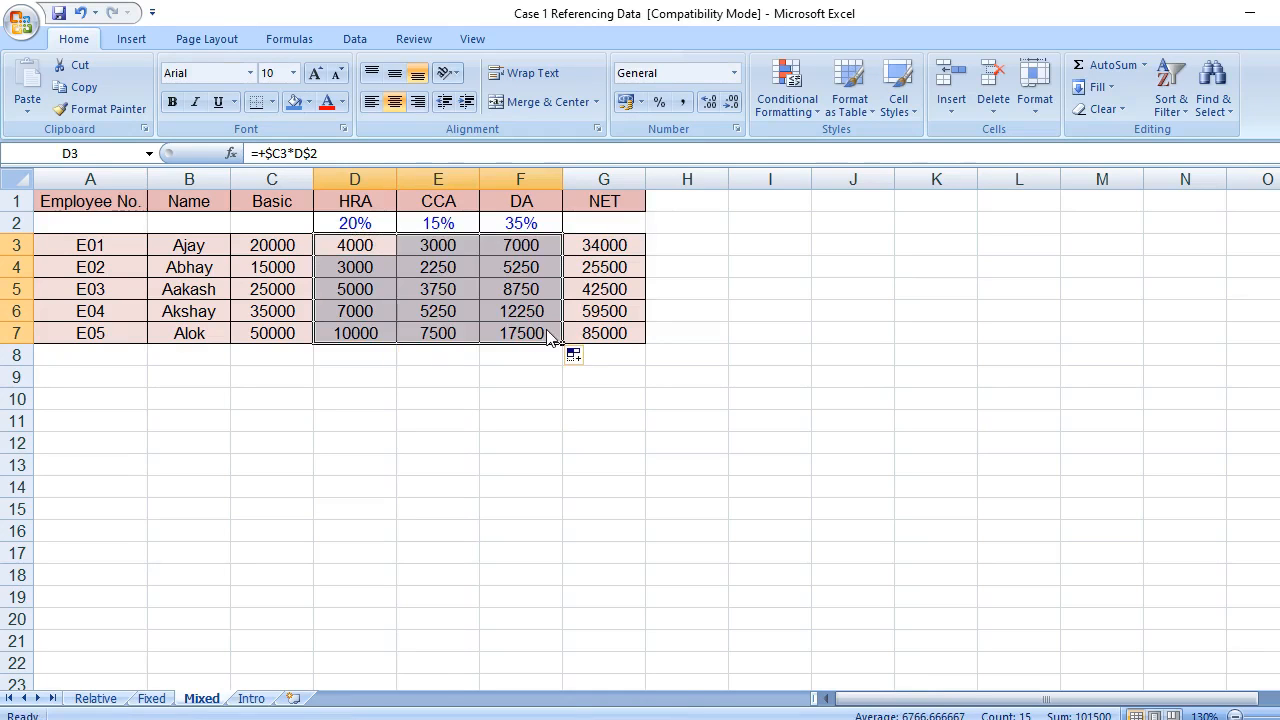
click(529, 266)
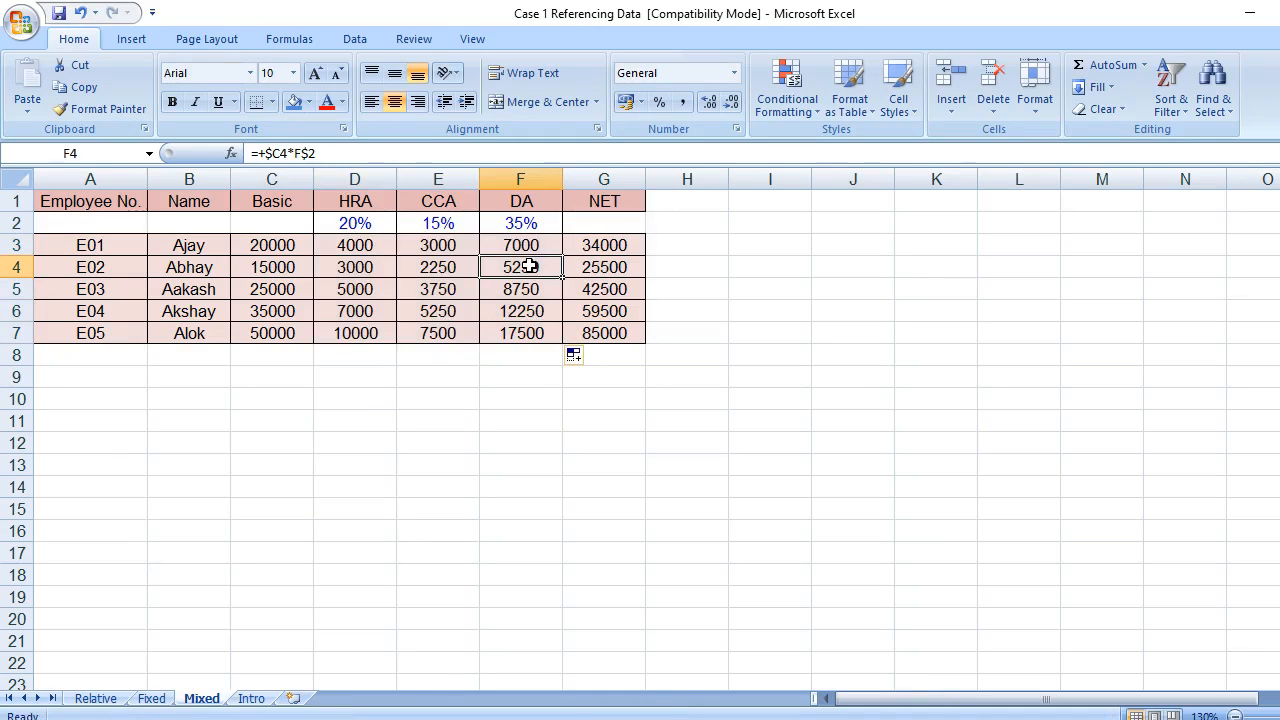